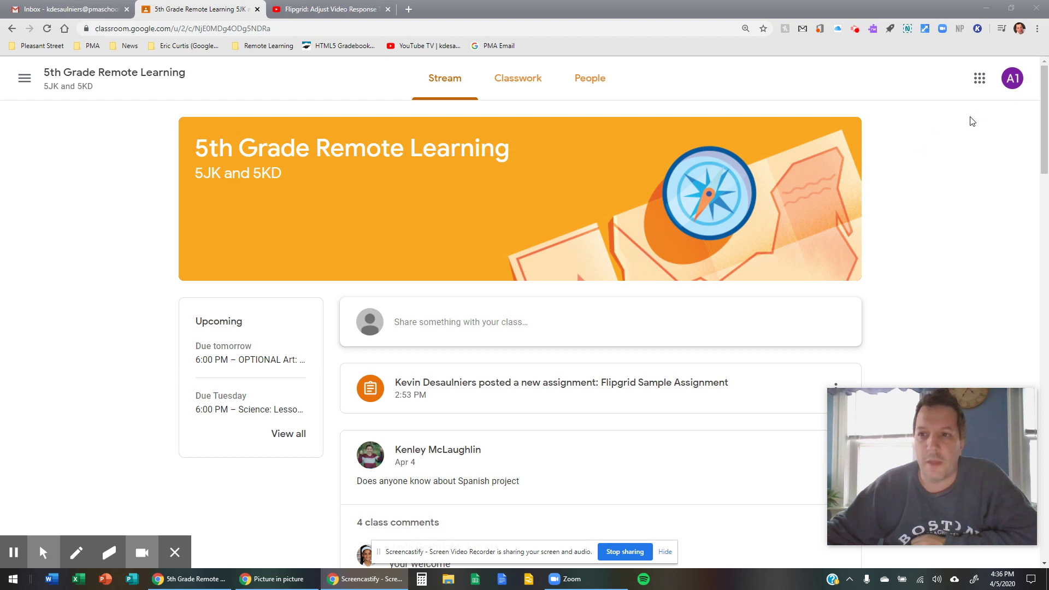
# Open the Flipgrid Sample Assignment from Classwork and follow its attached Flipgrid link.
pyautogui.click(984, 115)
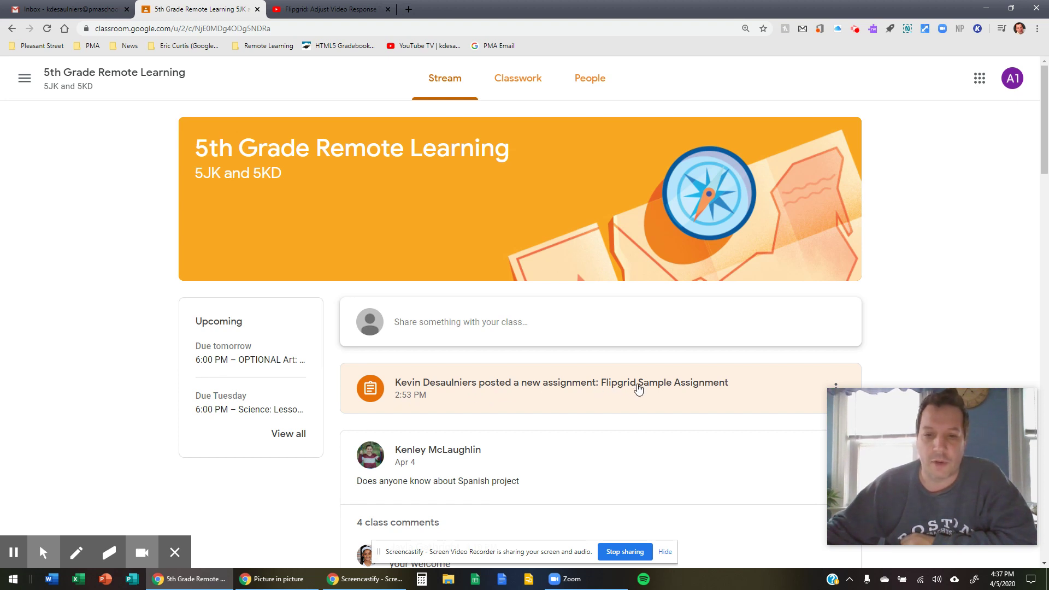
pyautogui.click(515, 86)
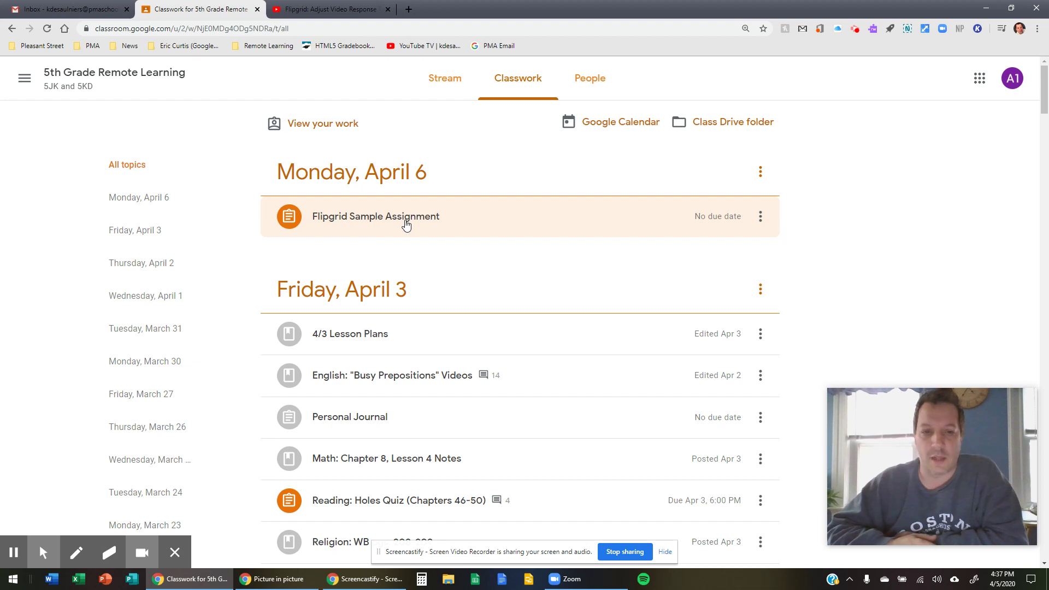
pyautogui.click(406, 221)
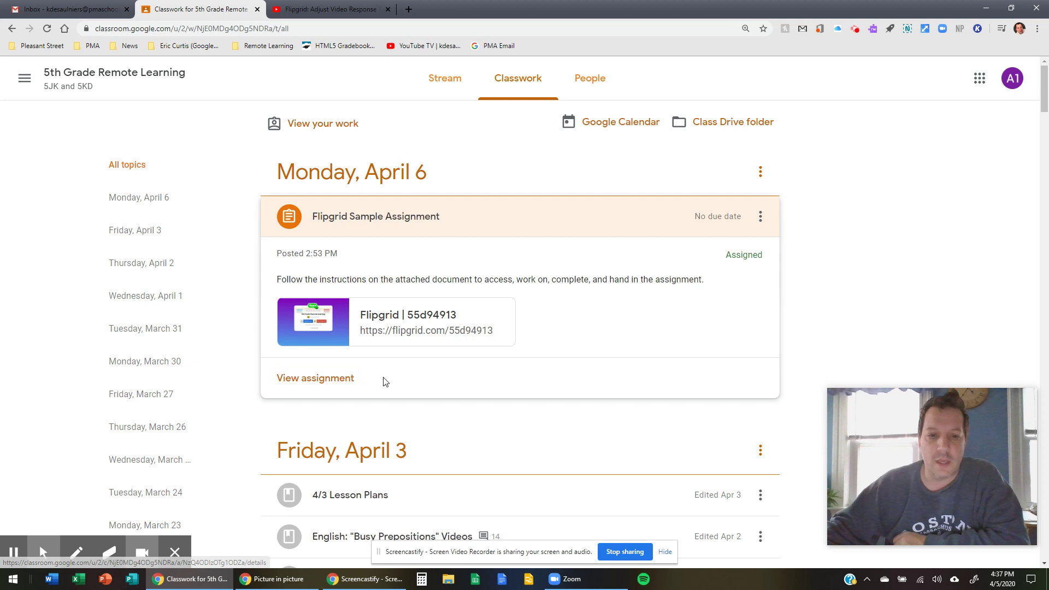
pyautogui.click(343, 384)
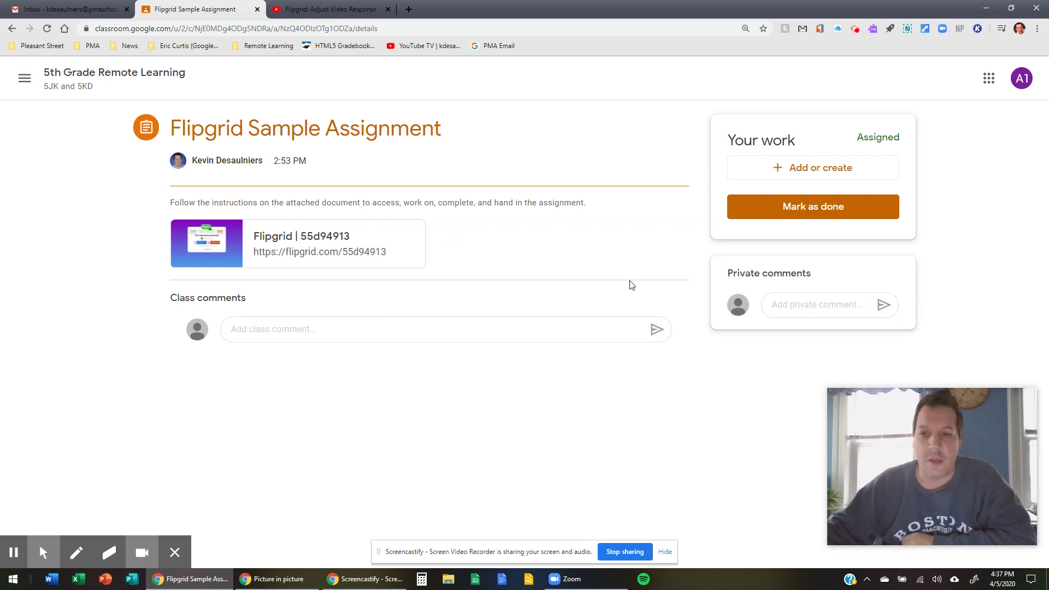
pyautogui.click(912, 174)
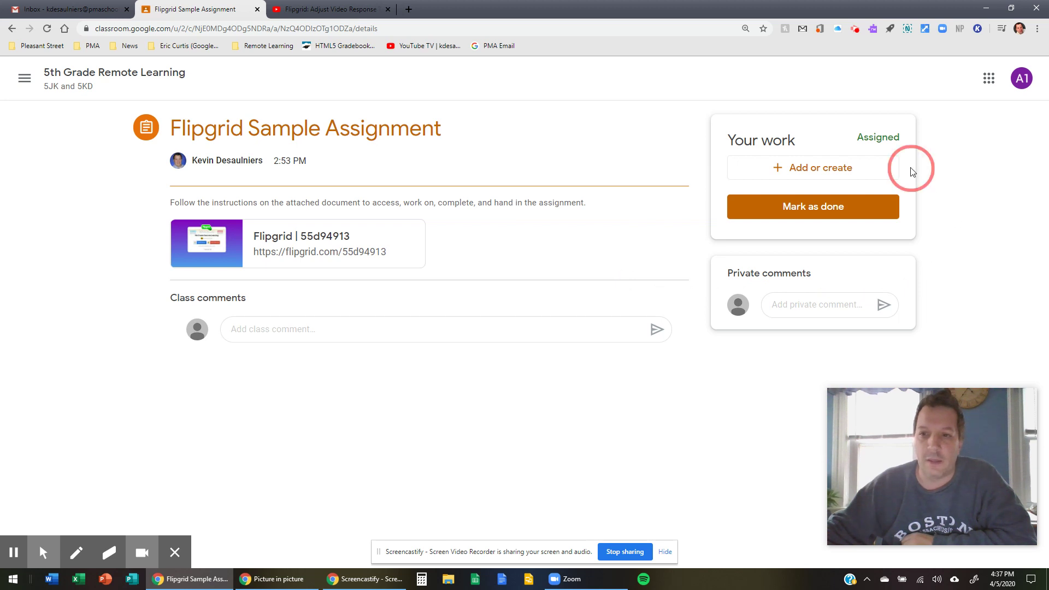
pyautogui.click(911, 211)
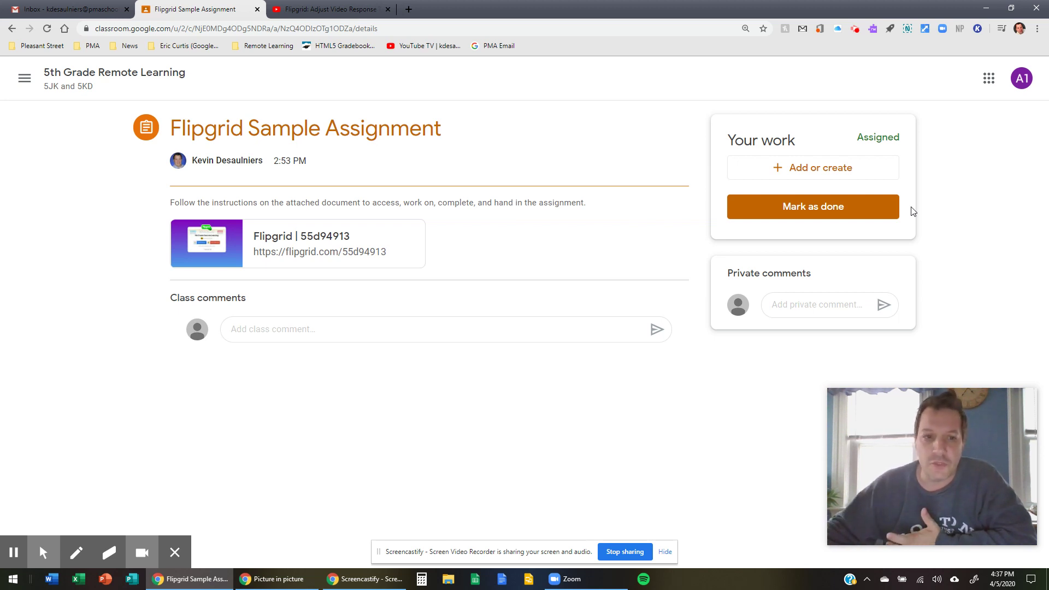
# Open the Flipgrid grid link and sign in with the student's Google account.
pyautogui.click(266, 244)
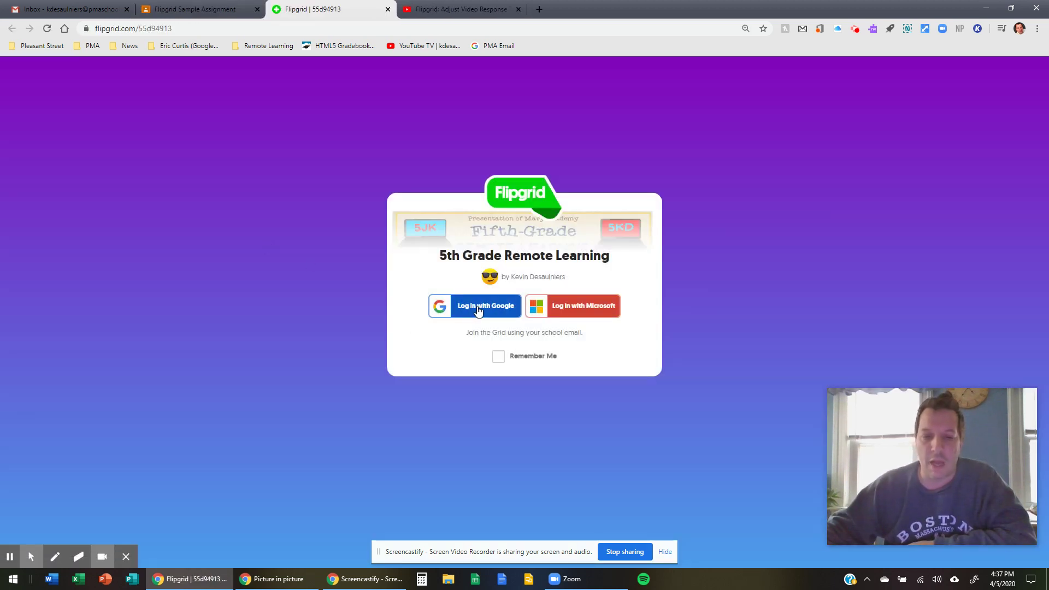
pyautogui.click(478, 309)
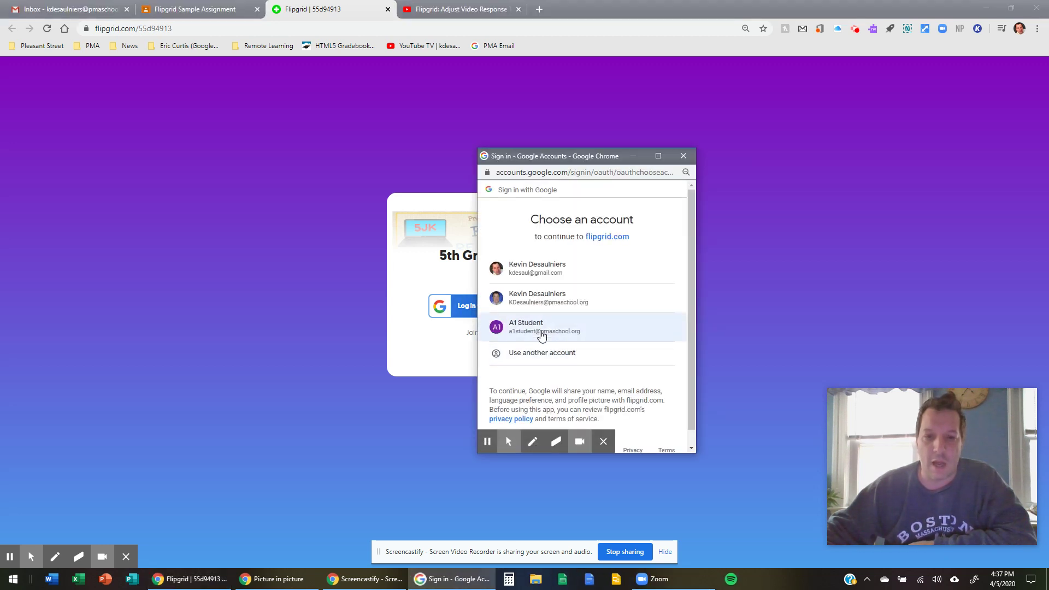
pyautogui.click(541, 334)
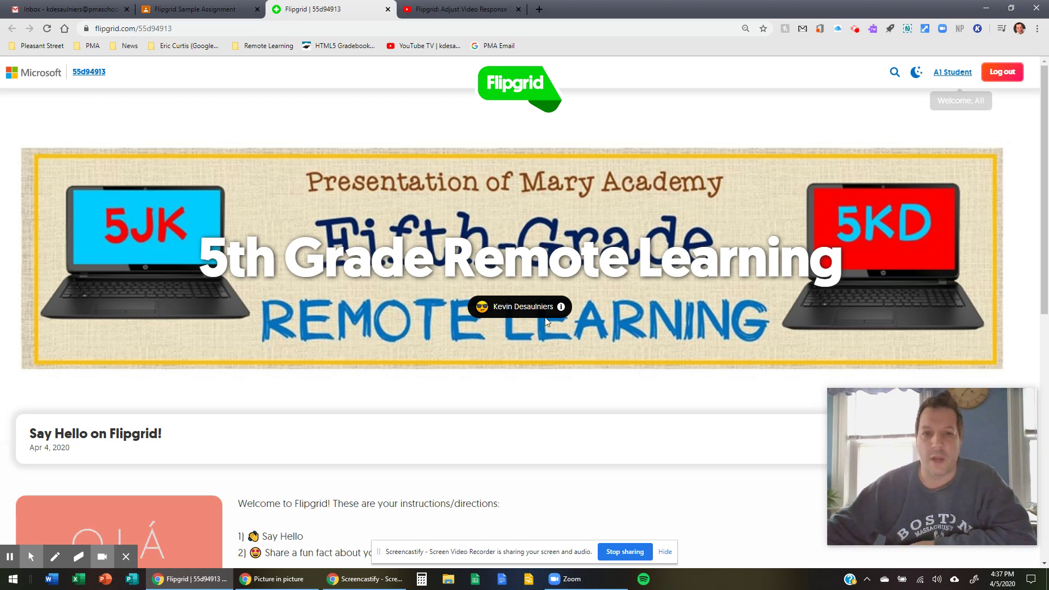
# Read the Say Hello topic instructions and scroll down to the existing responses.
pyautogui.scroll(-4, 583, 261)
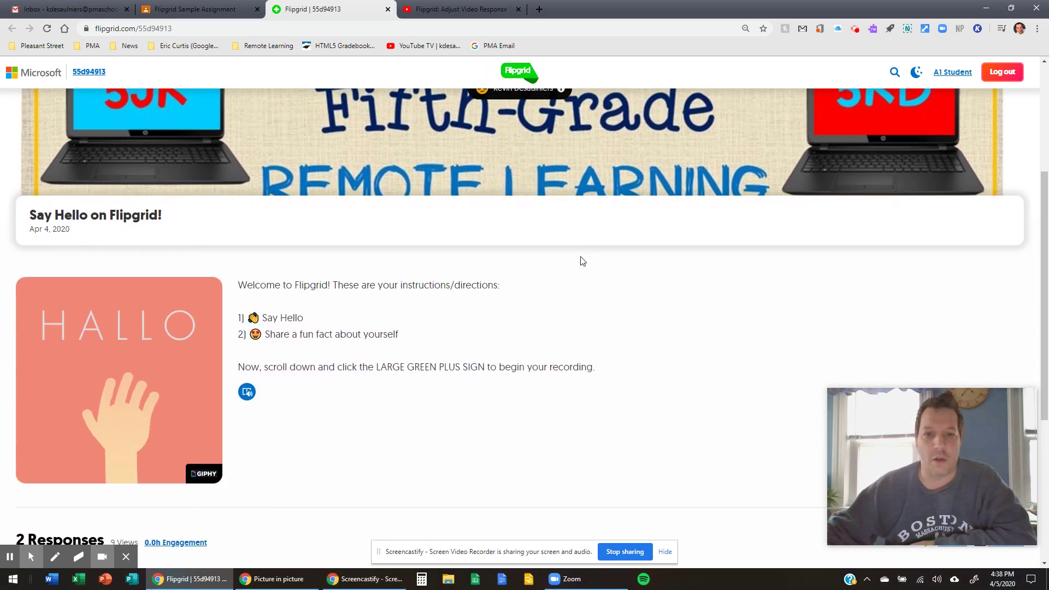
pyautogui.scroll(3, 581, 261)
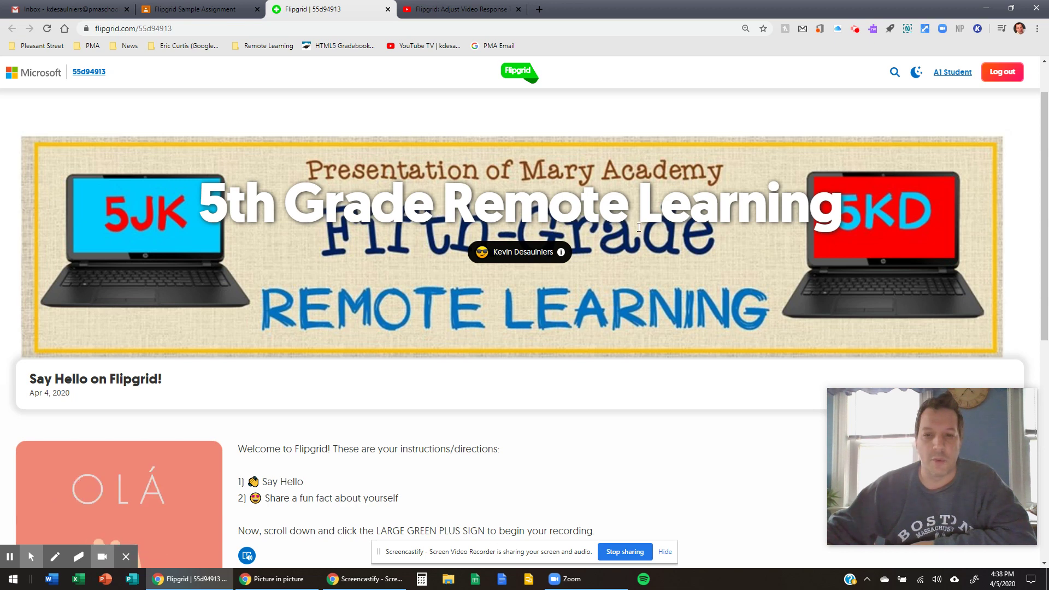
pyautogui.scroll(-1, 580, 276)
pyautogui.scroll(-4, 580, 276)
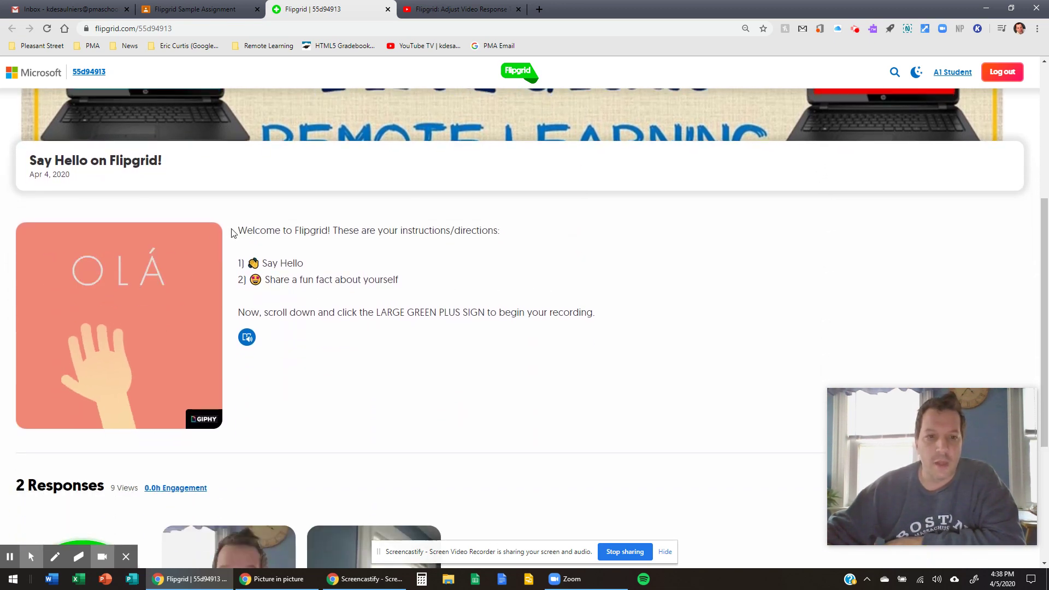
pyautogui.moveTo(238, 227); pyautogui.dragTo(653, 300)
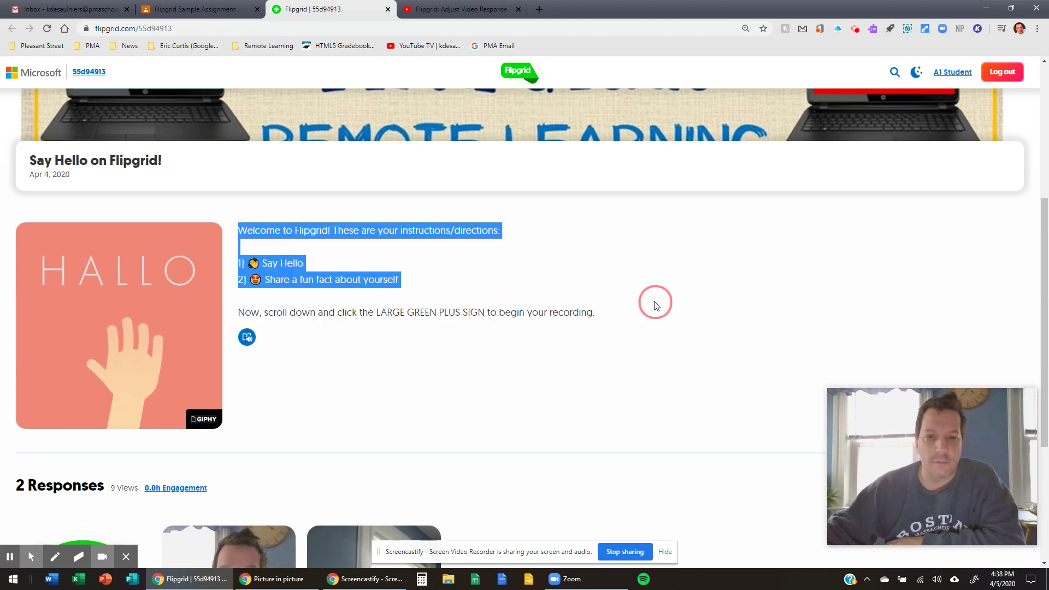
pyautogui.click(407, 242)
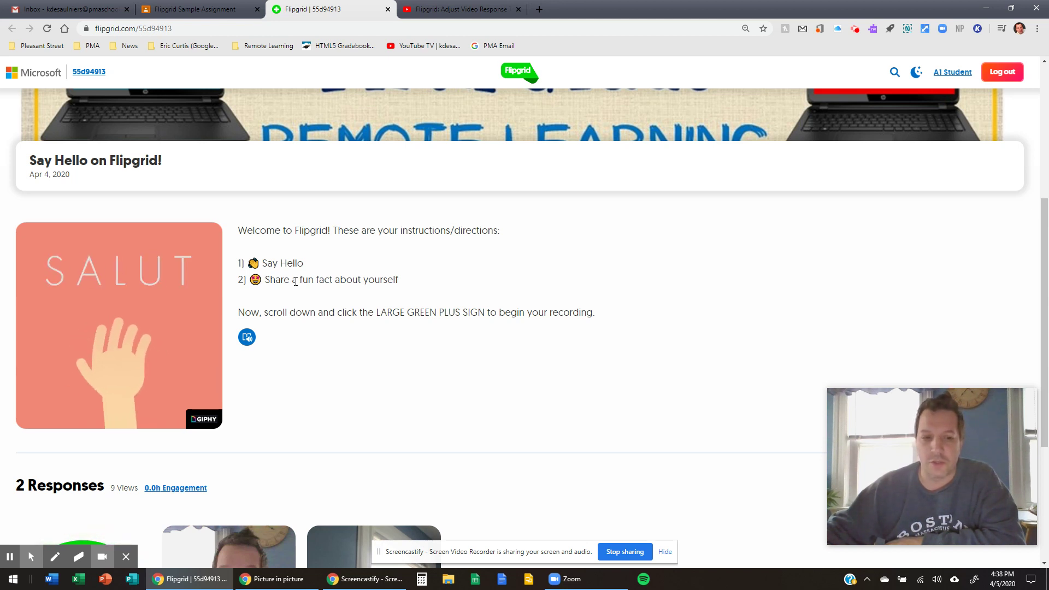
pyautogui.scroll(-3, 294, 285)
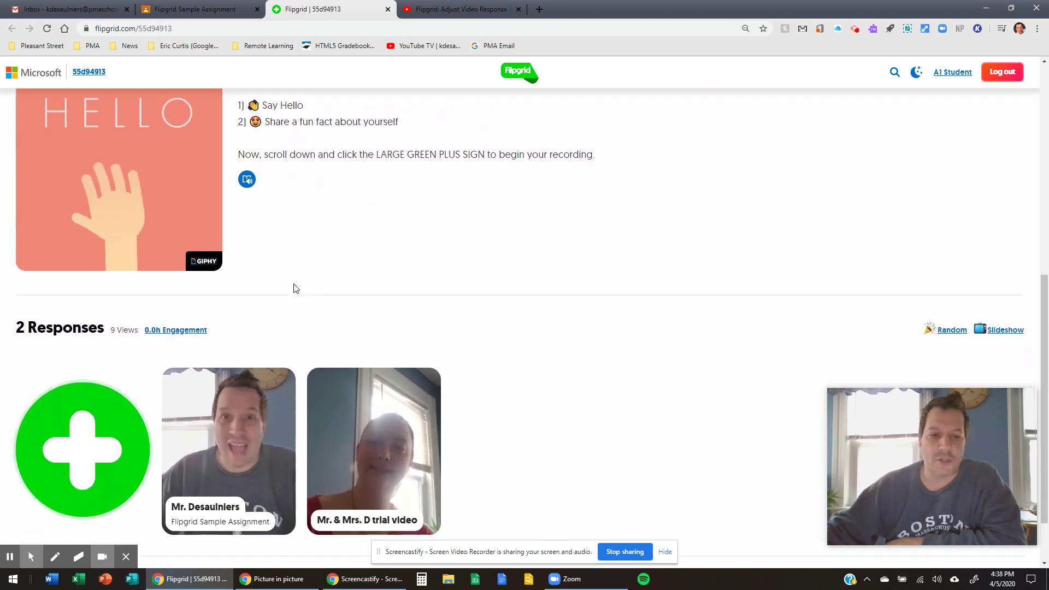
pyautogui.scroll(-2, 295, 288)
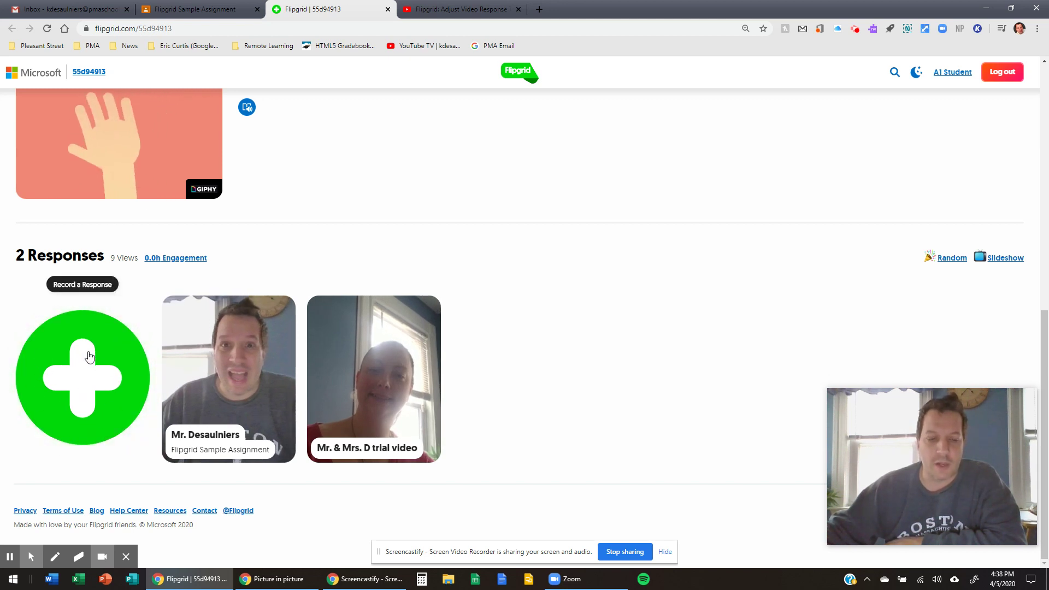
# Open the camera recorder for a new response, briefly showing then hiding the topic card.
pyautogui.click(89, 357)
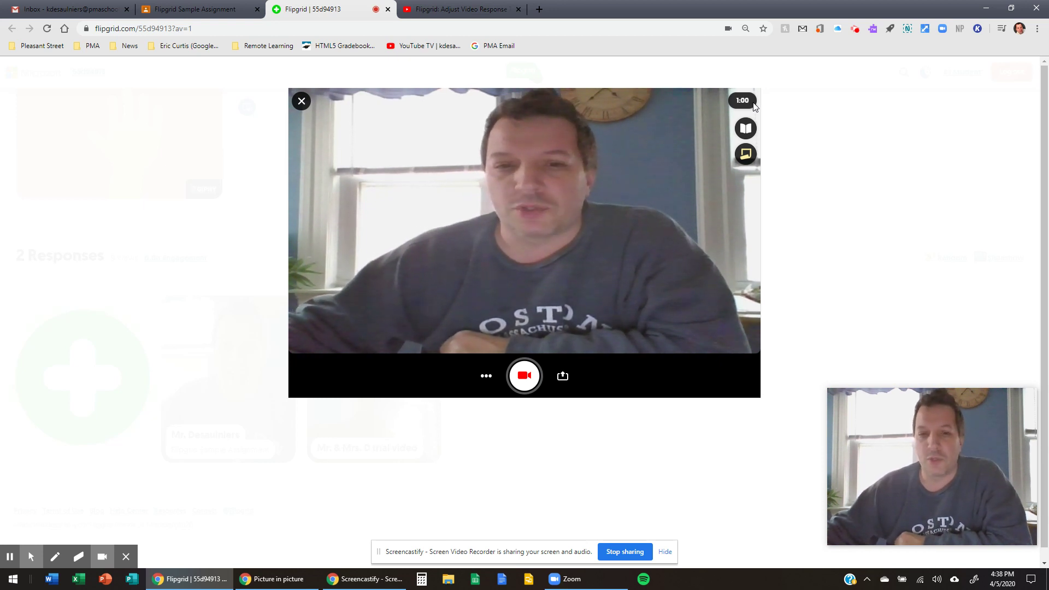
pyautogui.click(746, 129)
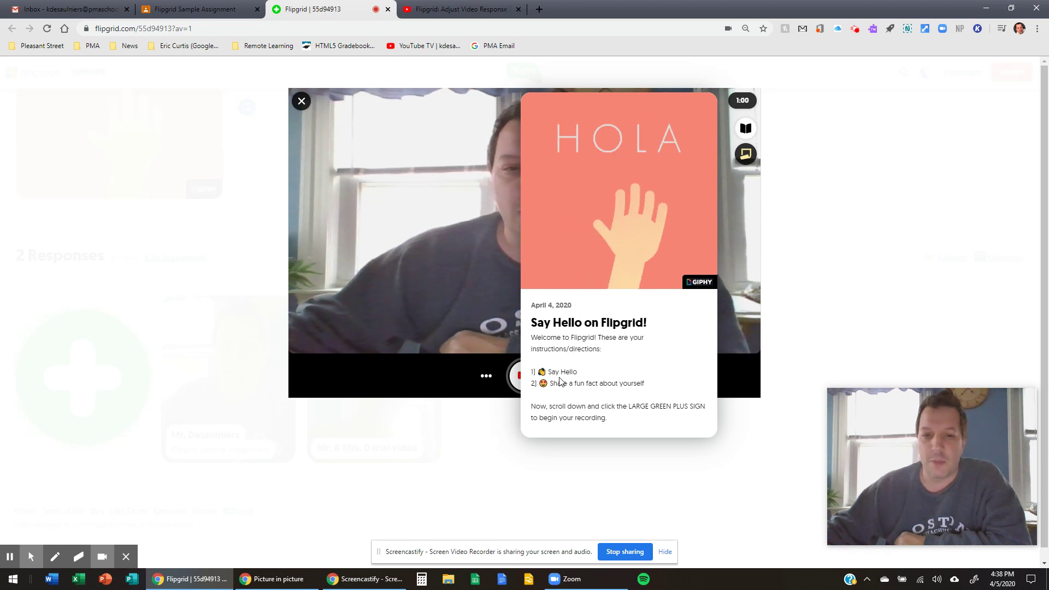
pyautogui.moveTo(537, 373); pyautogui.dragTo(573, 374)
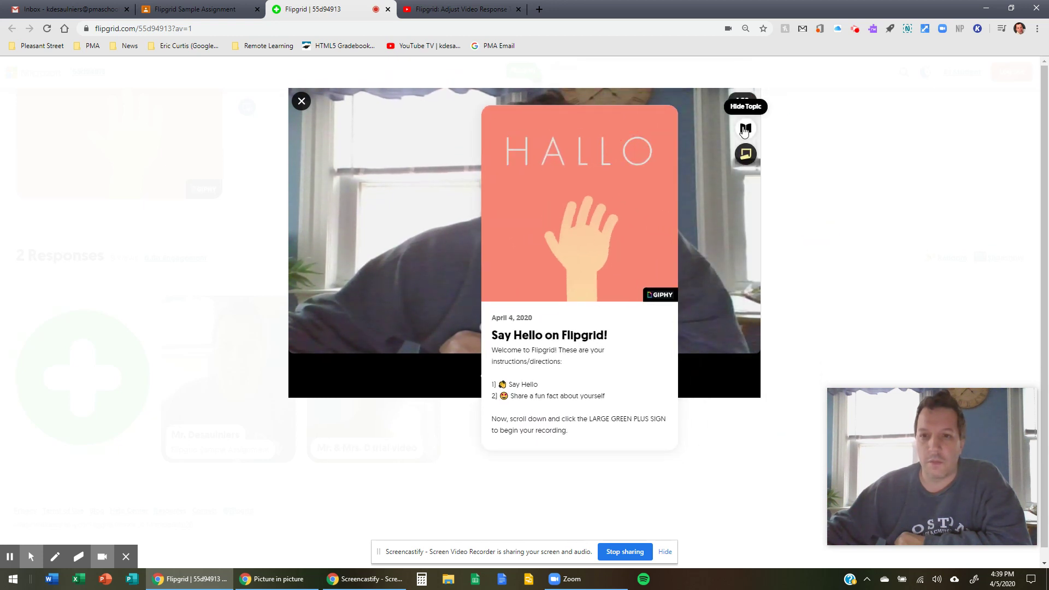
pyautogui.click(746, 128)
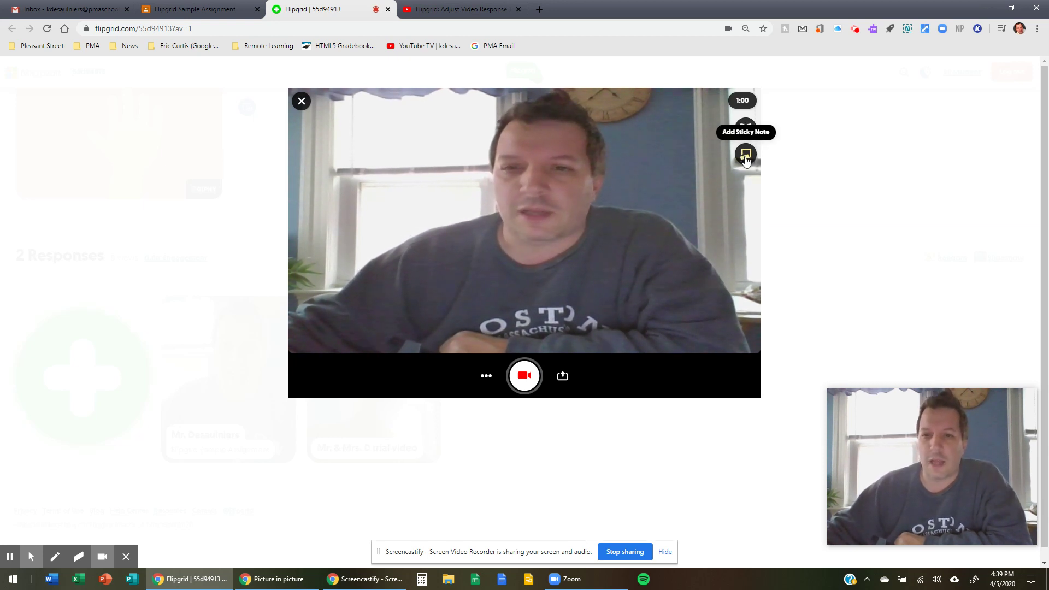
# Add a sticky note beside the video with the student's name and a homemade maple syrup fun fact.
pyautogui.click(747, 159)
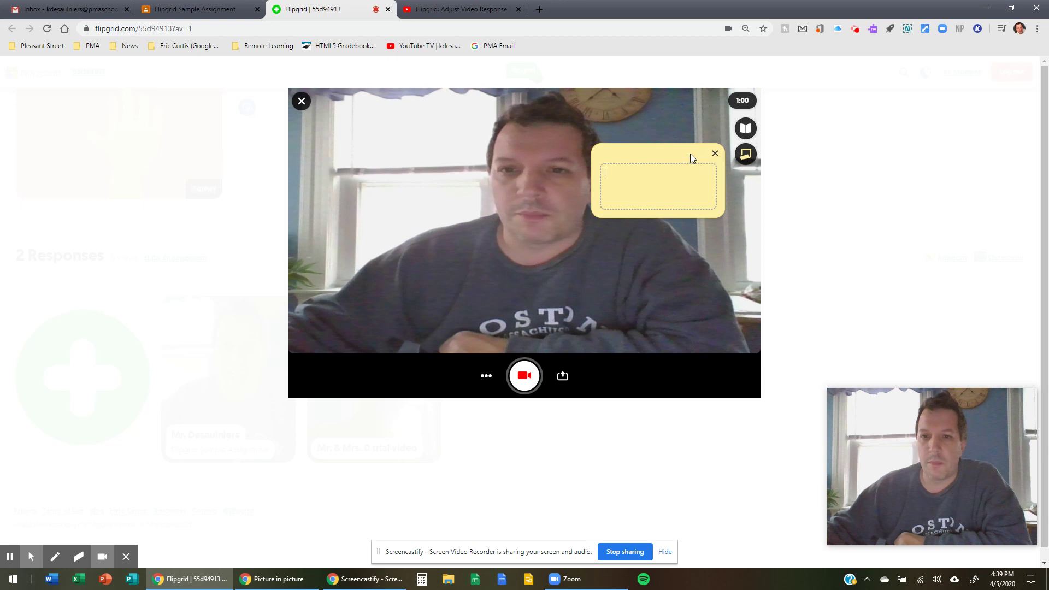
pyautogui.moveTo(691, 157); pyautogui.dragTo(866, 99)
pyautogui.click(841, 132)
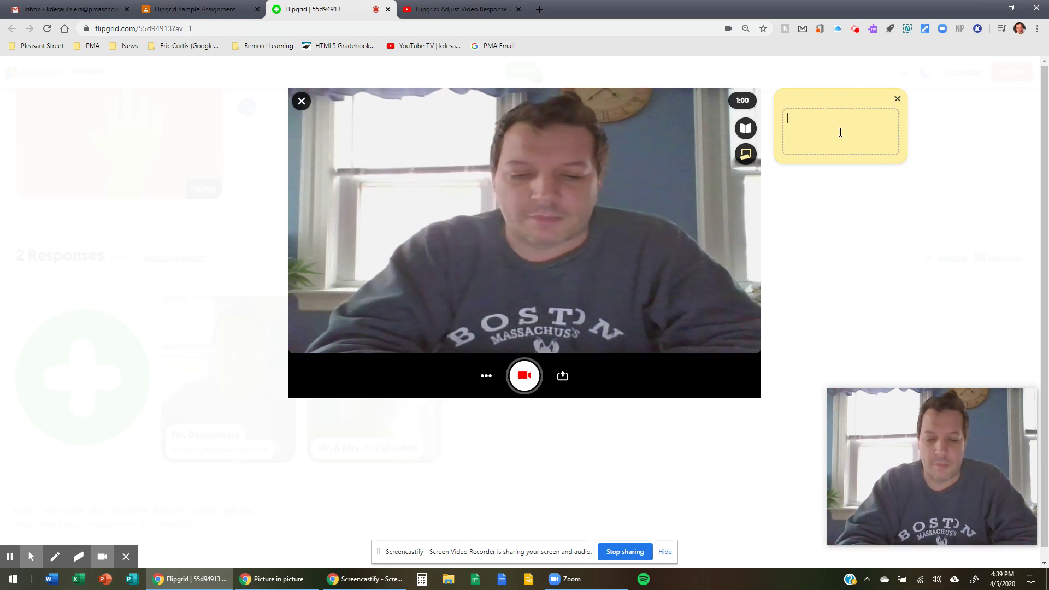
pyautogui.write('My name')
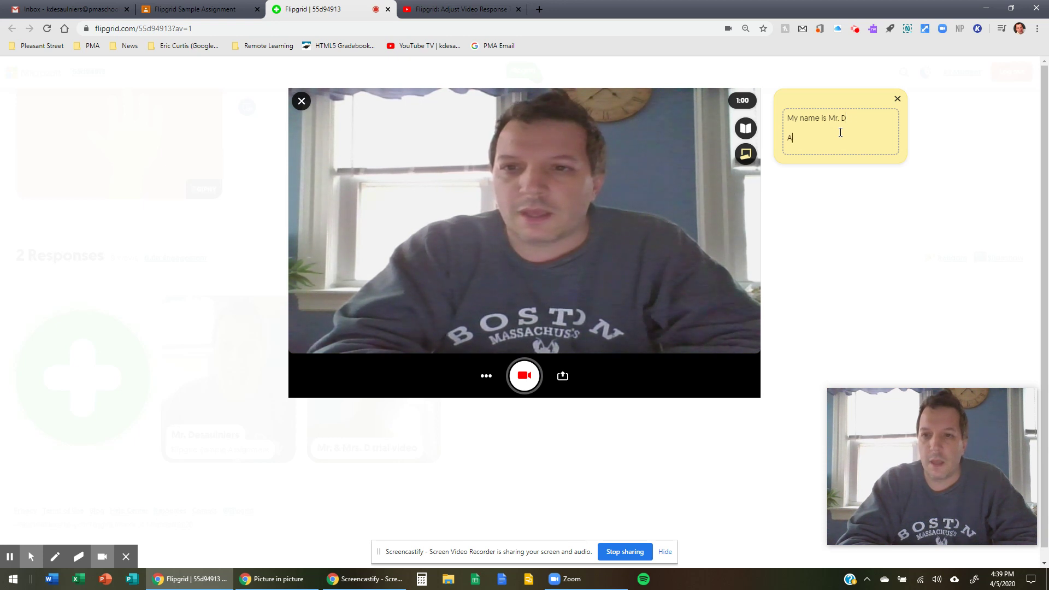
pyautogui.write(' is Mr. D  A fun fact about m')
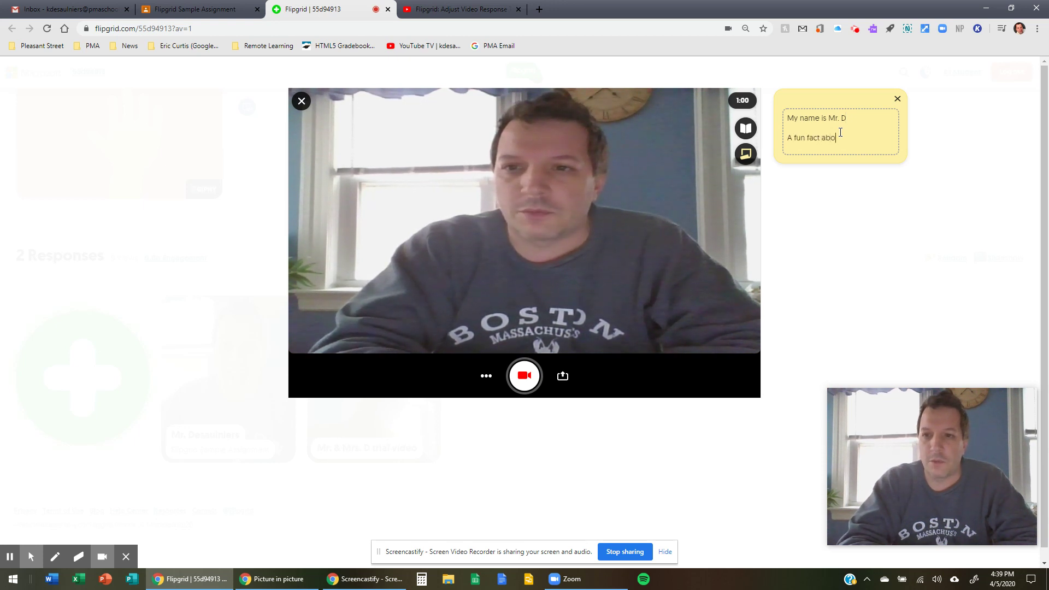
pyautogui.write('yself is tha')
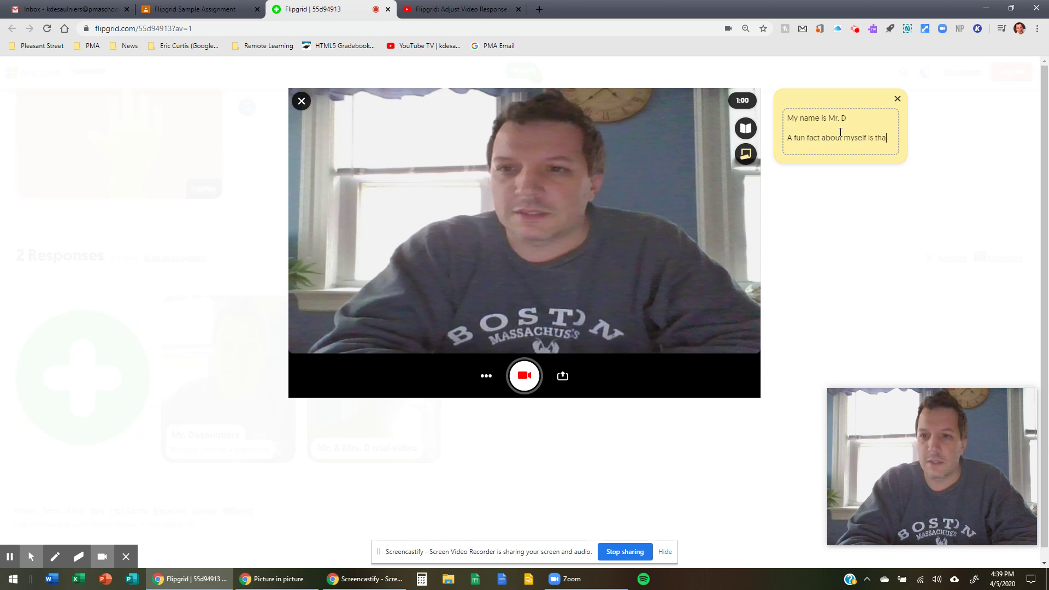
pyautogui.write('t I LOVE m')
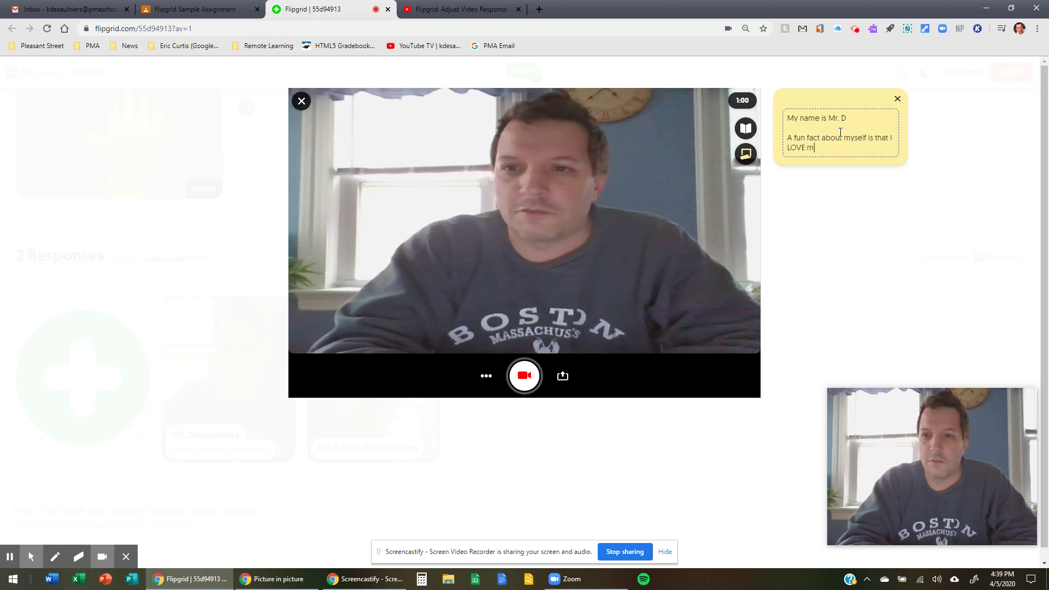
pyautogui.write('aking homemade')
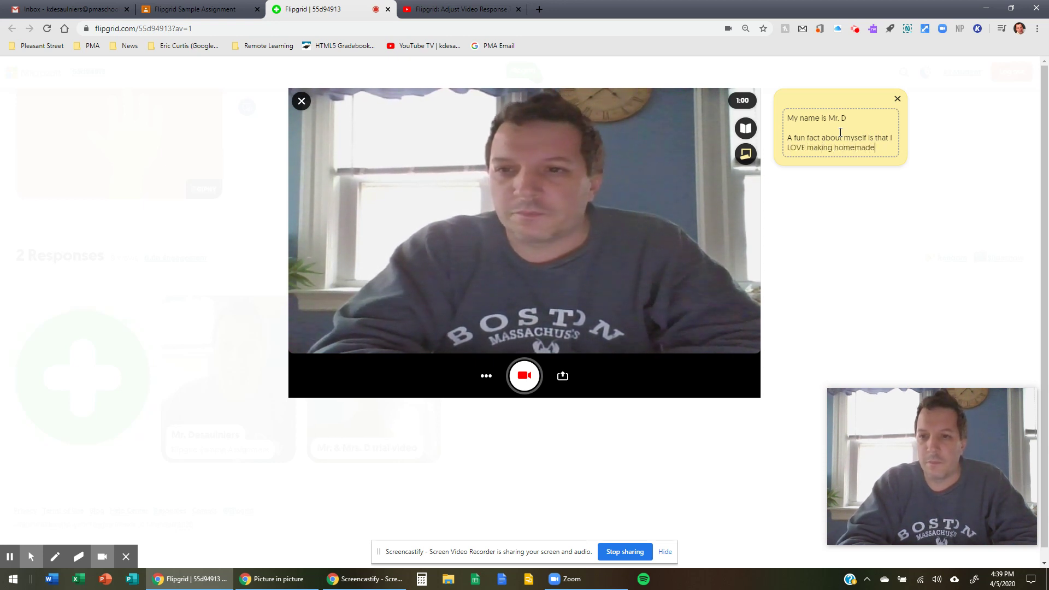
pyautogui.write(' maple syrup in the winter.')
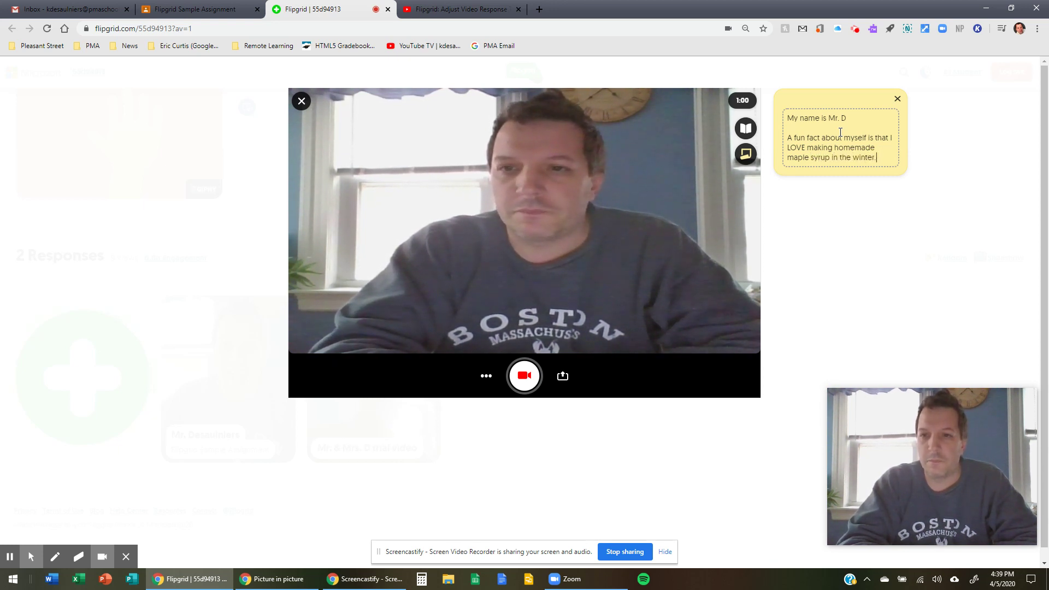
pyautogui.click(845, 214)
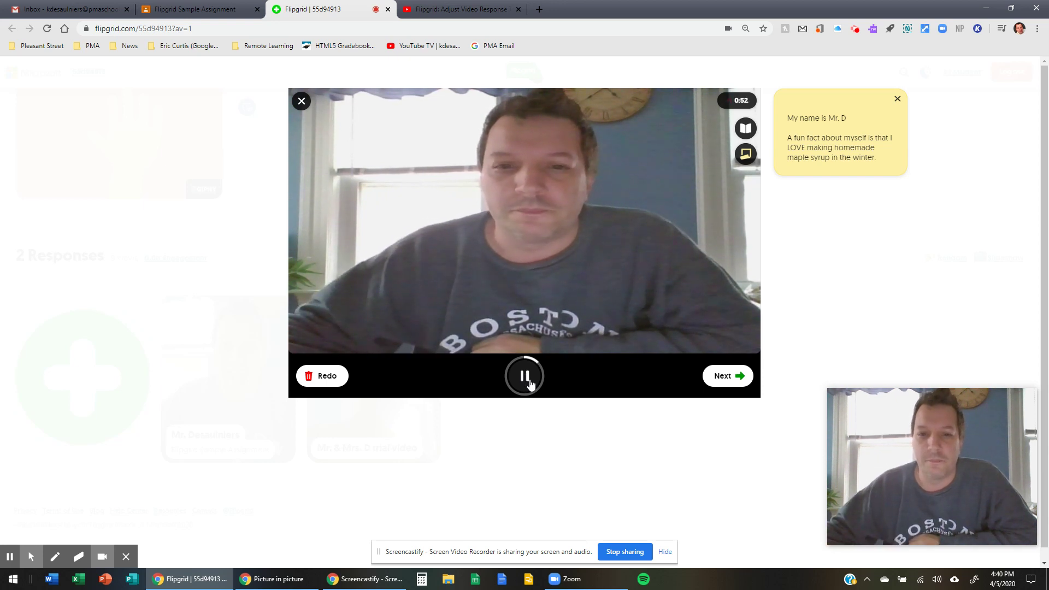
# Pause the recording with 0:51 left on the timer.
pyautogui.click(523, 377)
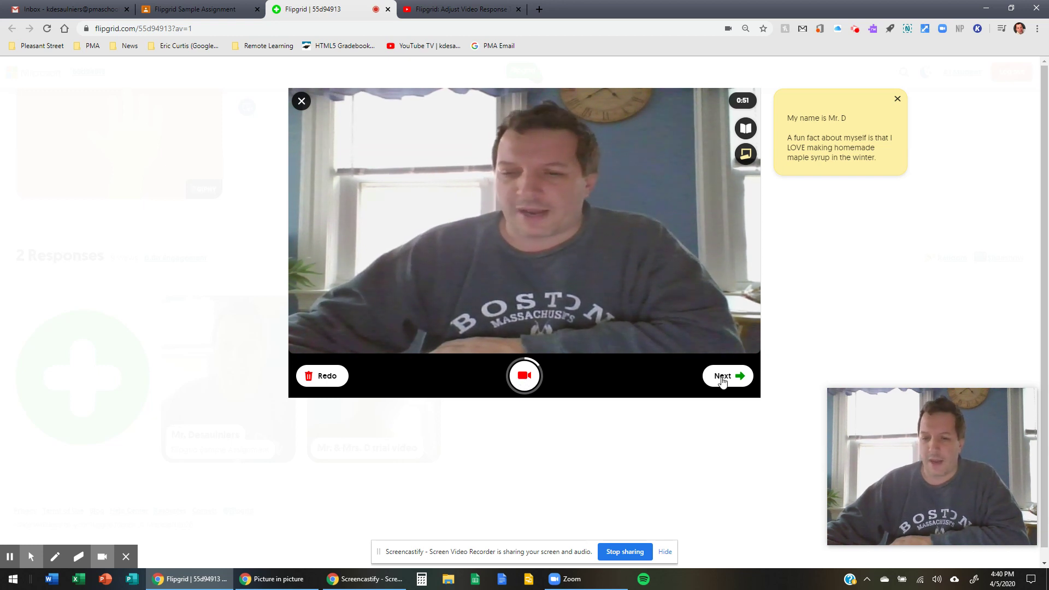
# End the recording, play back the clip to check it, and continue to the selfie screen.
pyautogui.click(724, 377)
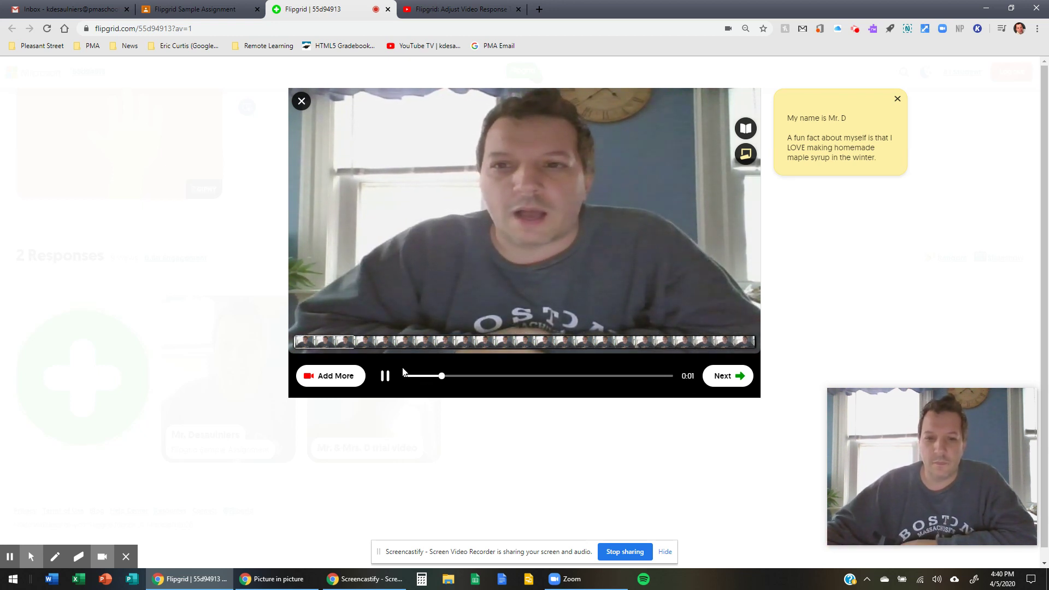
pyautogui.click(390, 379)
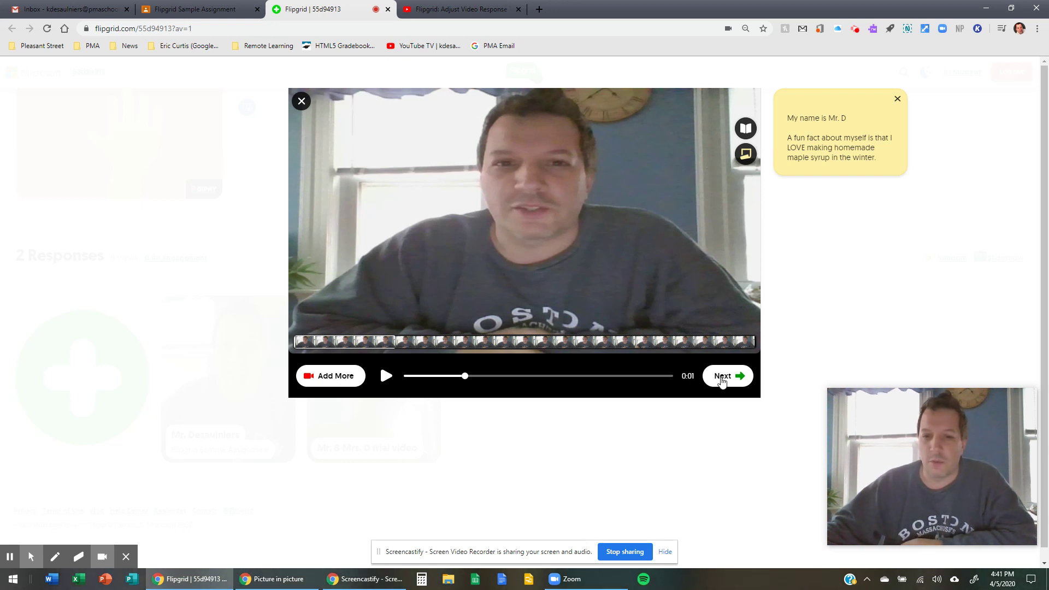
pyautogui.click(721, 378)
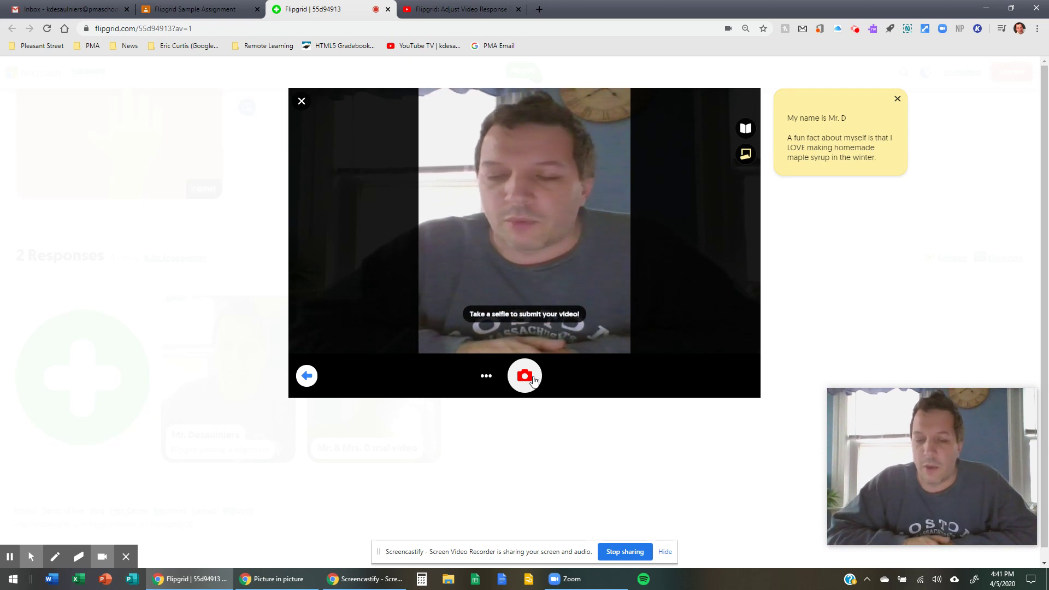
# Capture the cover selfie for the video submission.
pyautogui.click(525, 377)
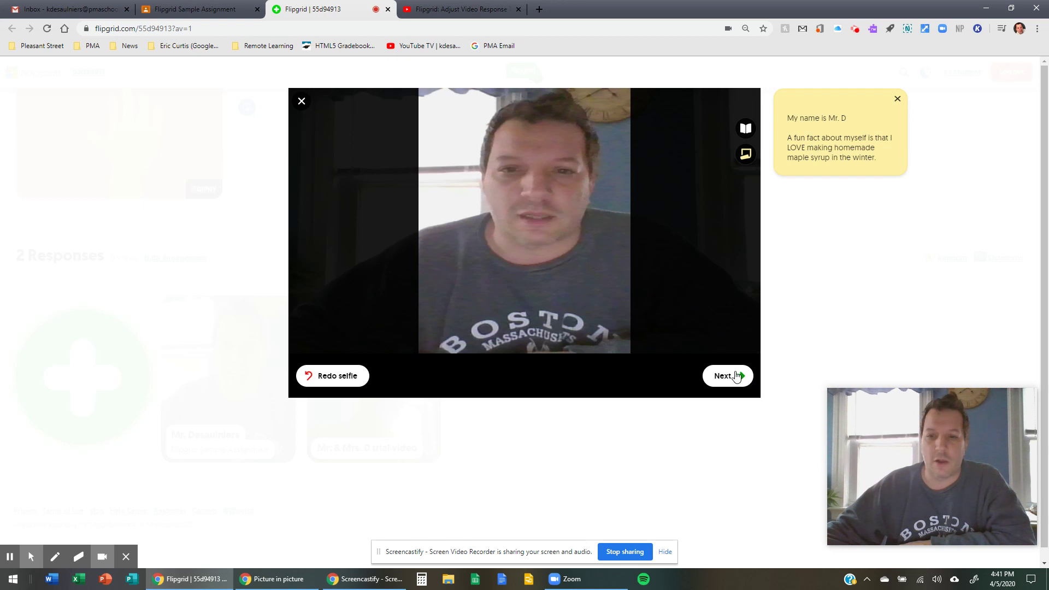
# Accept the selfie, enter the student's display name, title it 'Flipgrid Assignment', and submit.
pyautogui.click(745, 377)
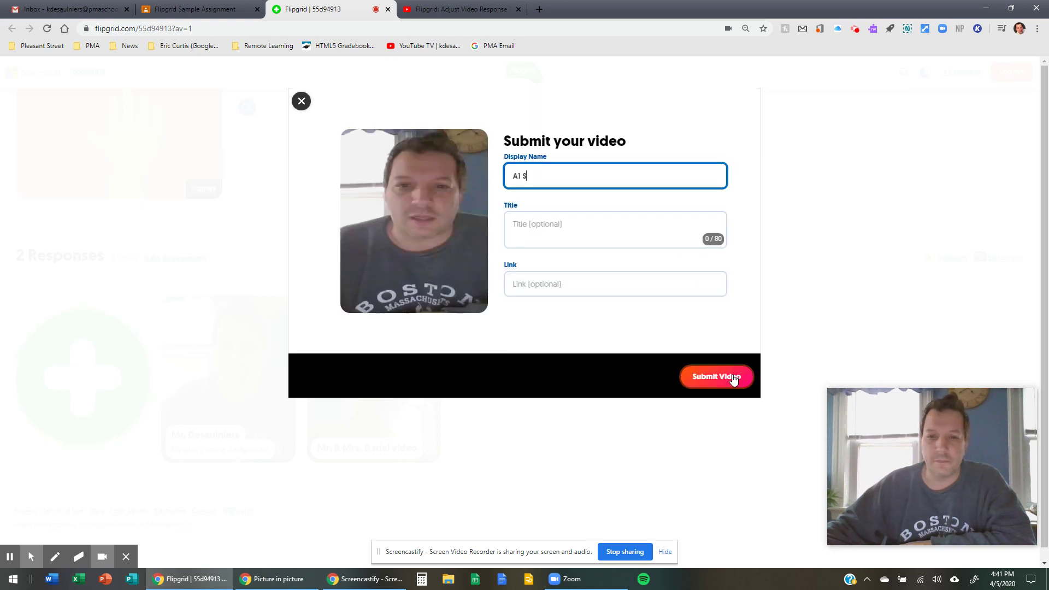
pyautogui.moveTo(582, 176); pyautogui.dragTo(474, 188)
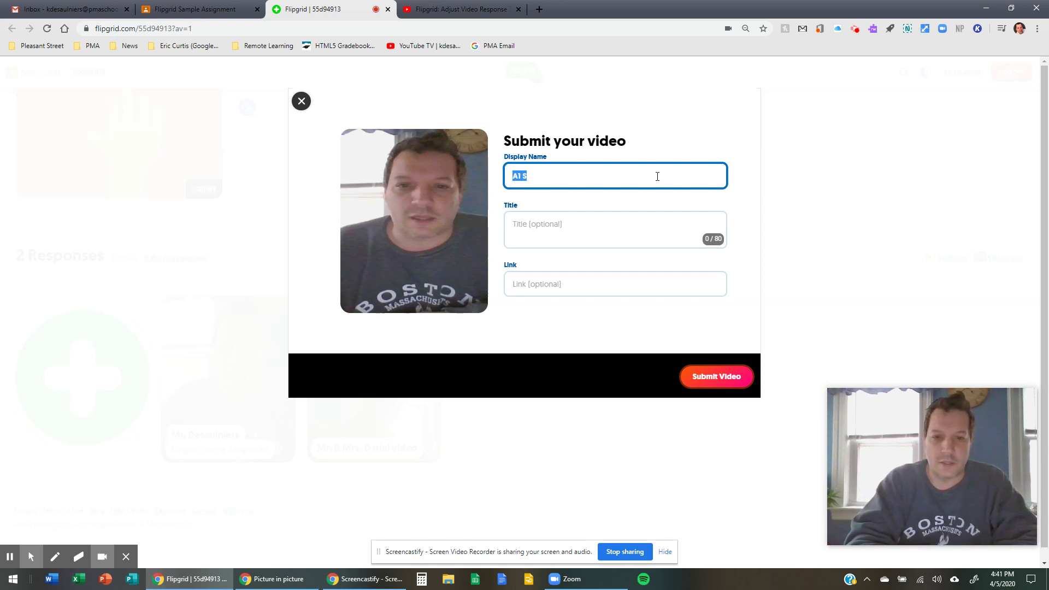
pyautogui.write('Kevin ')
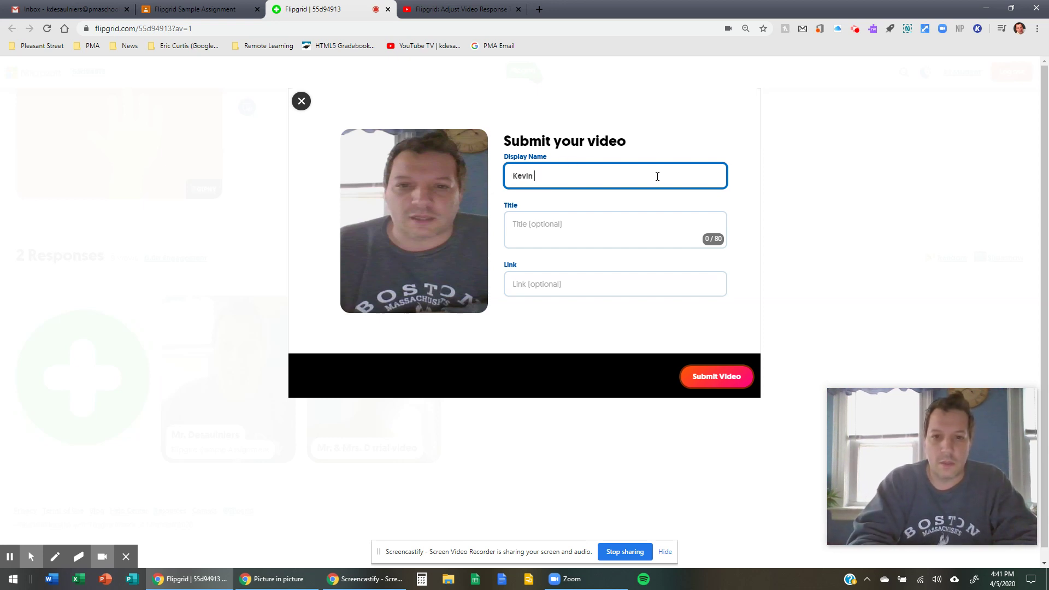
pyautogui.write('D')
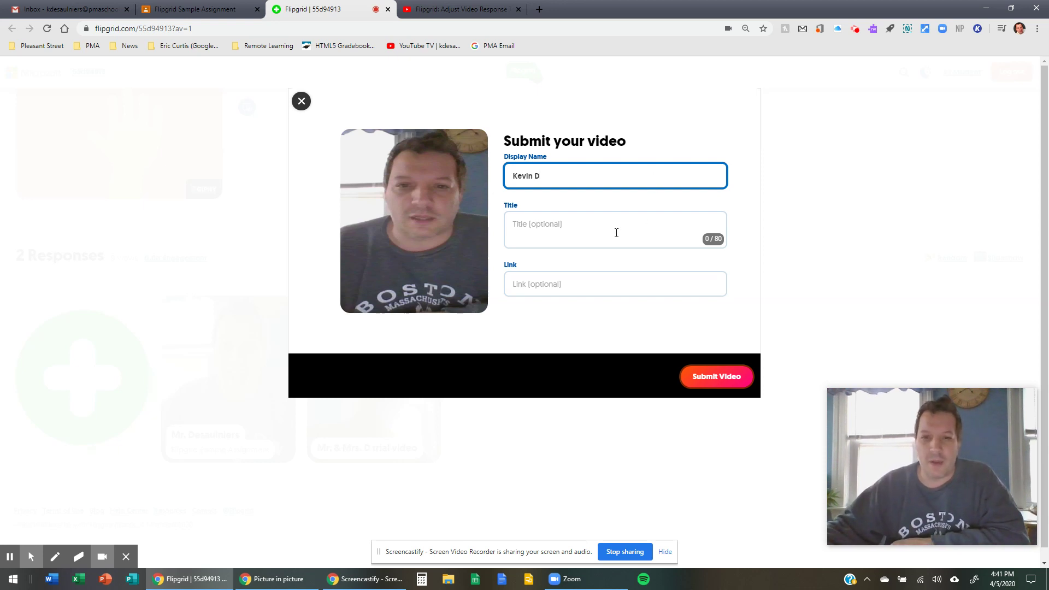
pyautogui.click(615, 232)
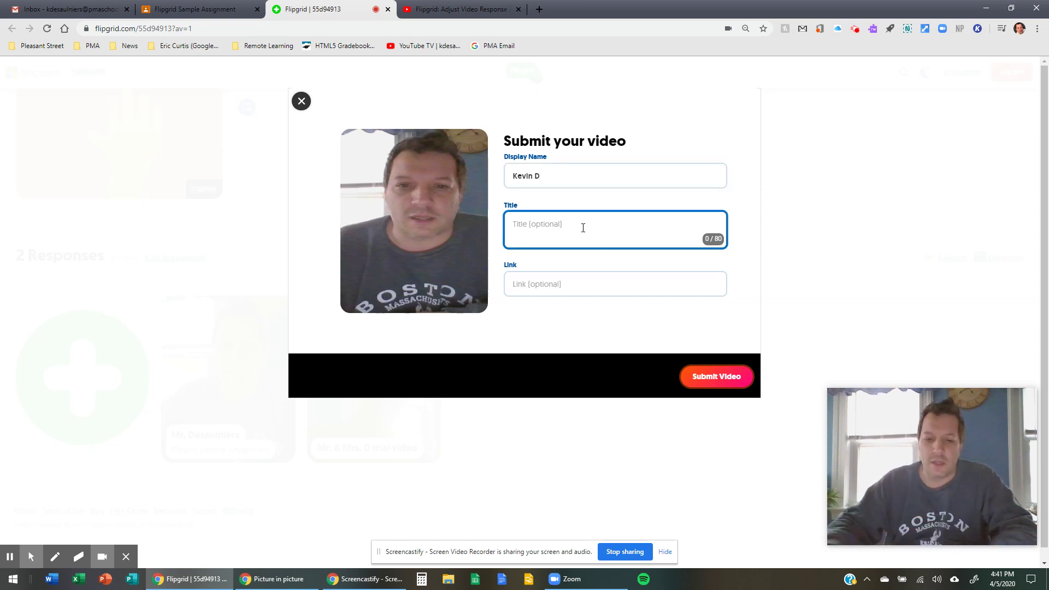
pyautogui.write('Flipgr')
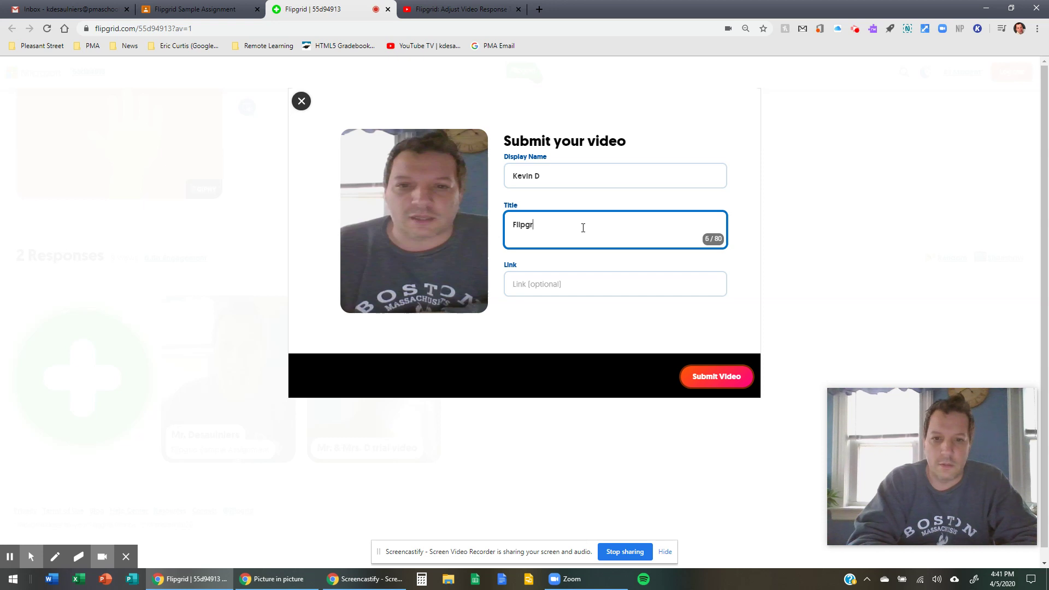
pyautogui.write('id Assignment')
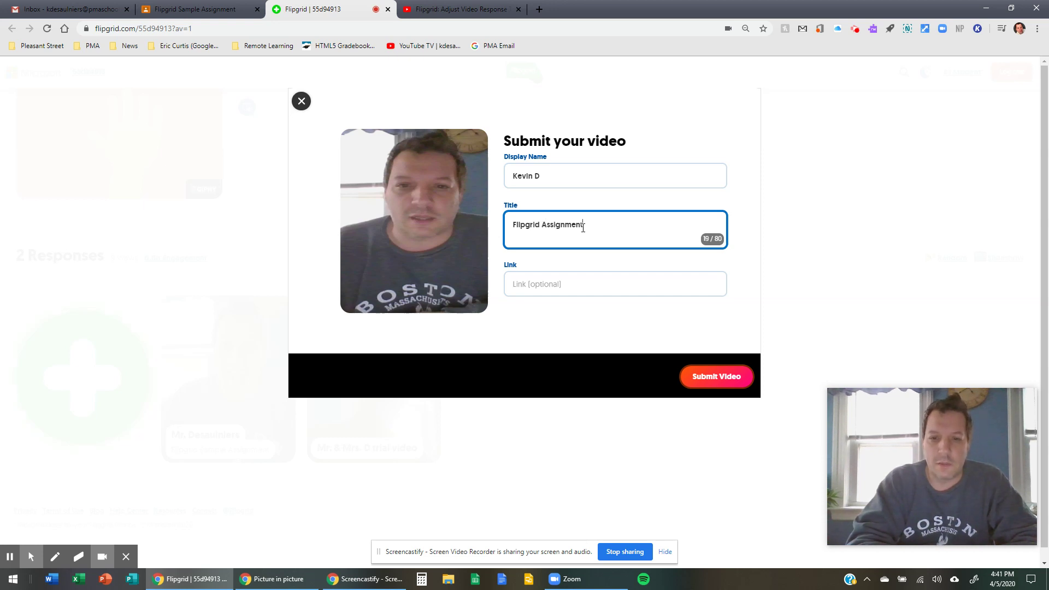
pyautogui.press('Tab')
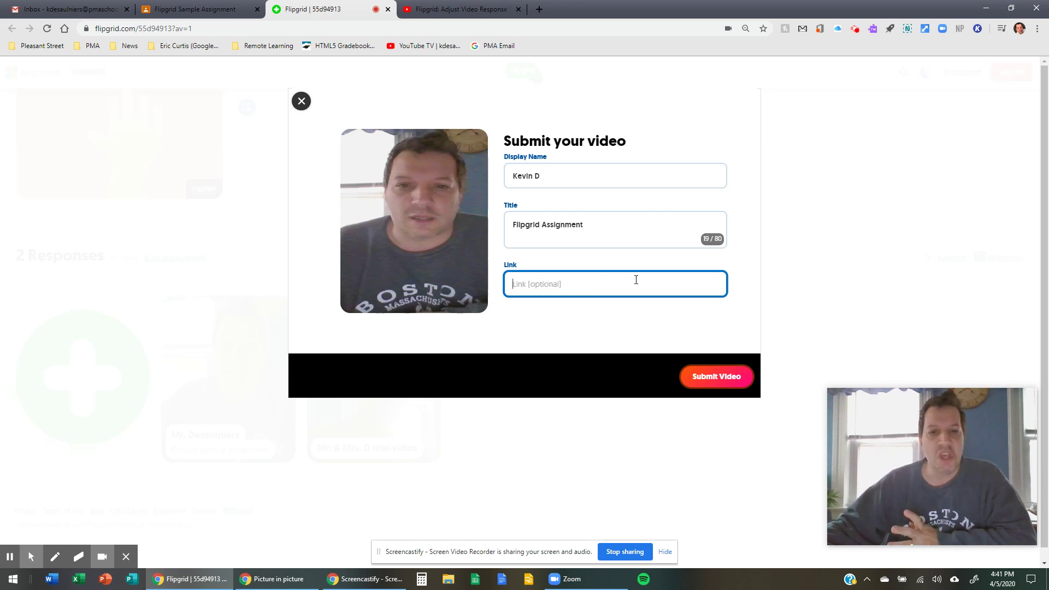
pyautogui.click(711, 380)
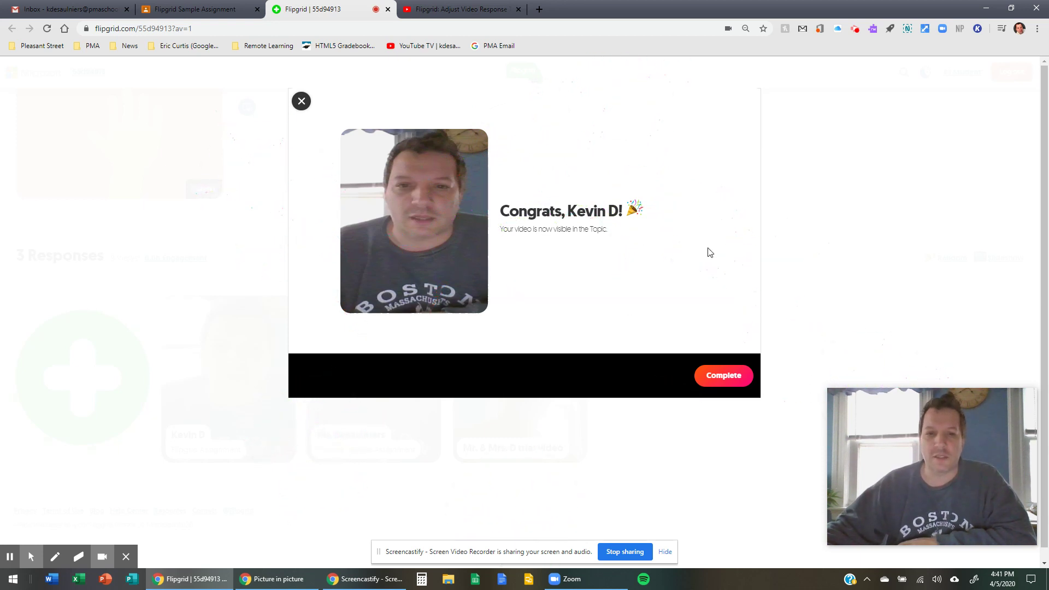
# Open the posted 'Flipgrid Assignment' video, copy its URL from the address bar, and close the player.
pyautogui.click(726, 377)
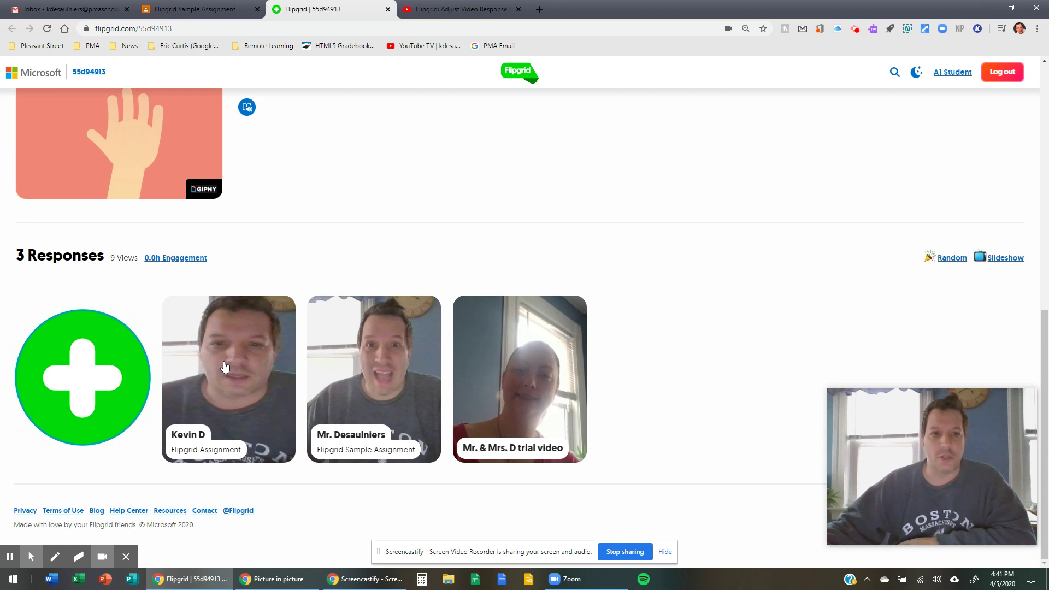
pyautogui.click(225, 367)
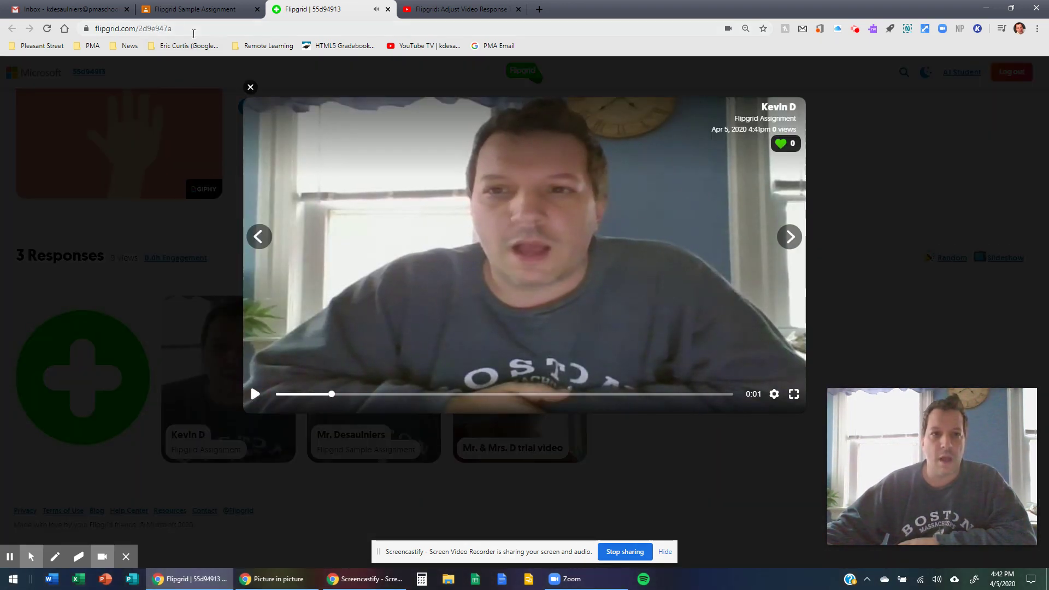
pyautogui.click(192, 30)
pyautogui.hotkey('ctrl', 'c')
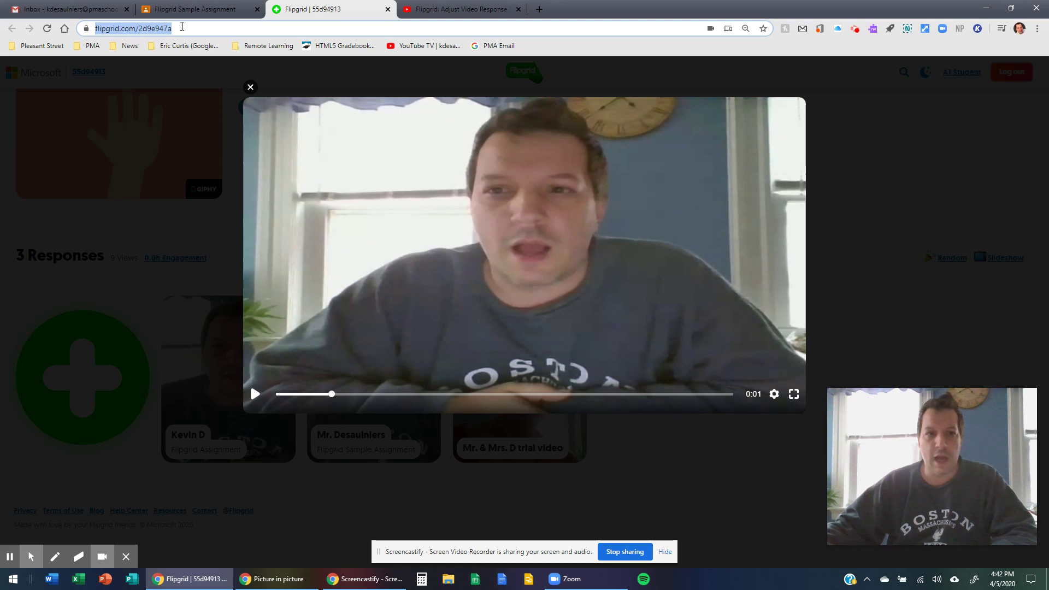
pyautogui.rightClick(182, 27)
pyautogui.click(211, 103)
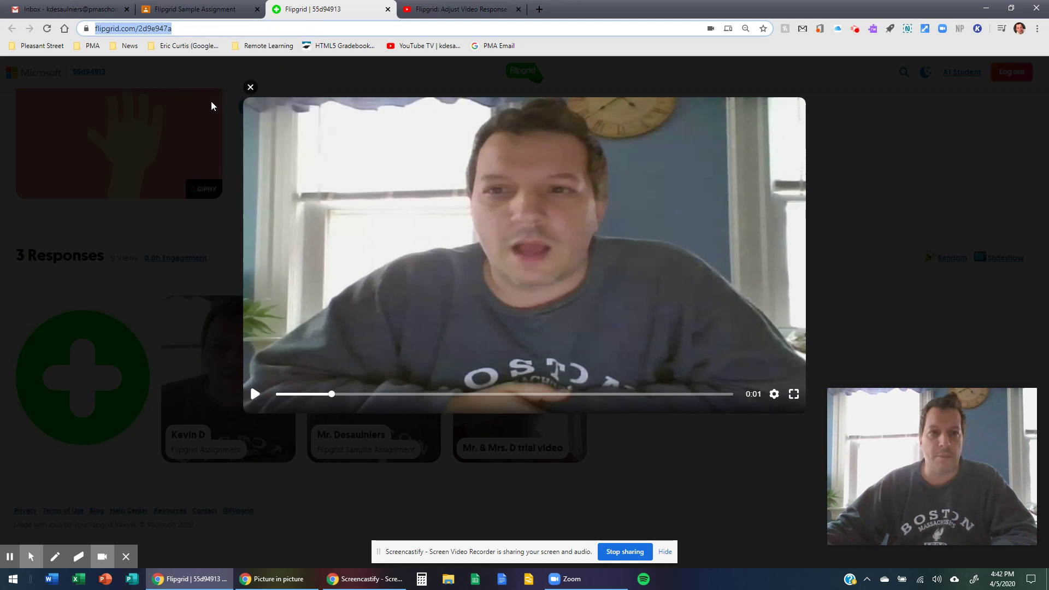
pyautogui.click(251, 87)
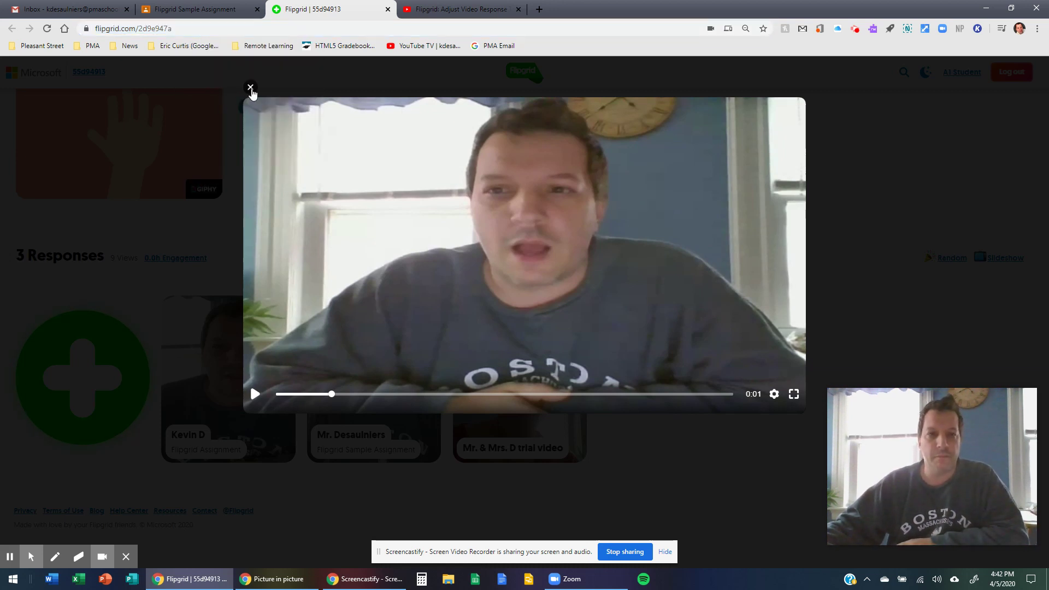
# Attach the copied Flipgrid video URL as a link on the Classroom assignment and turn it in.
pyautogui.click(224, 12)
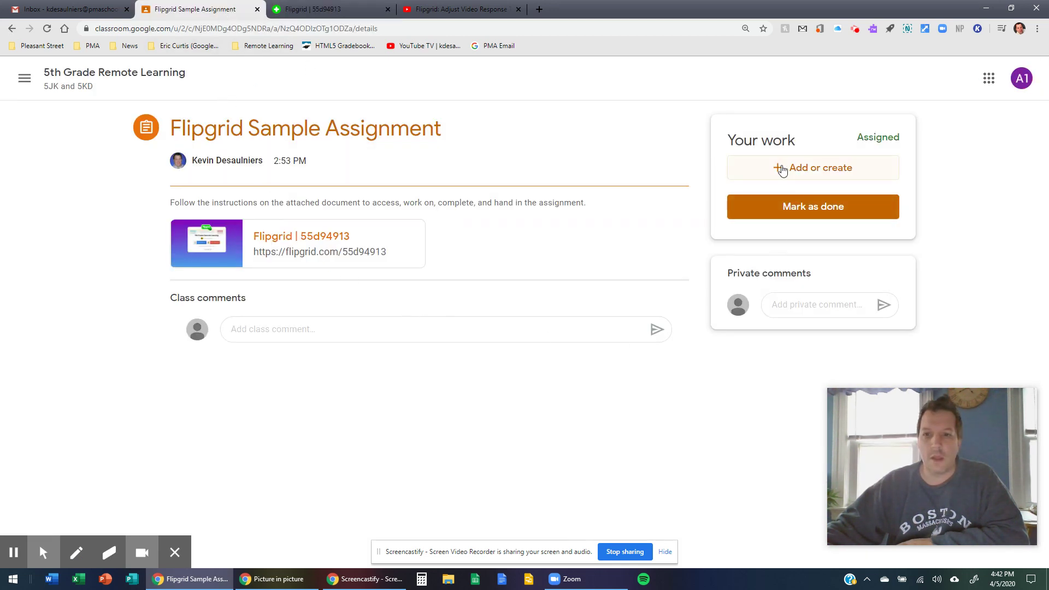
pyautogui.click(782, 171)
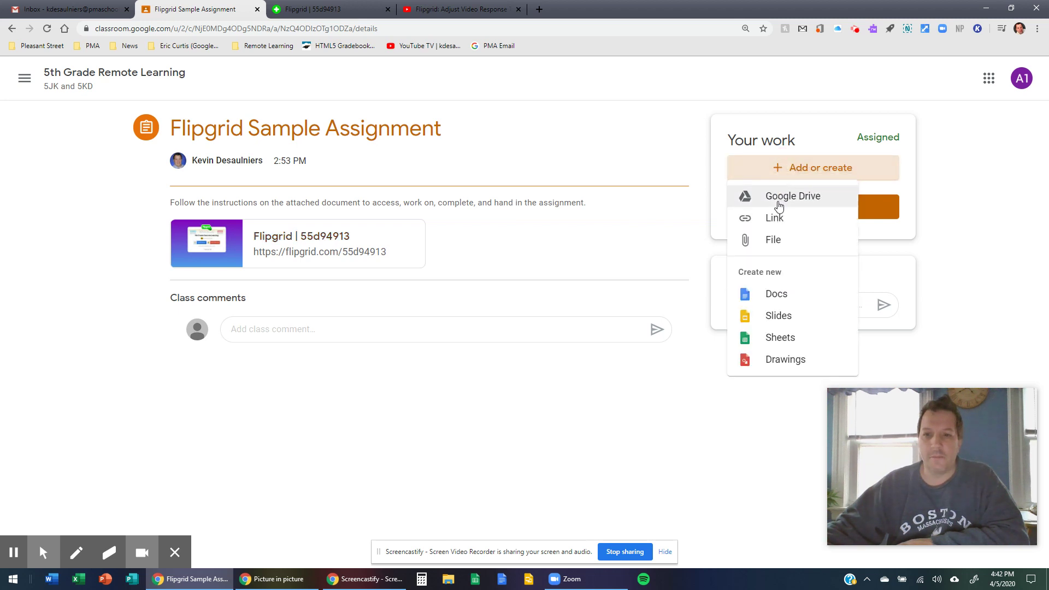
pyautogui.click(776, 219)
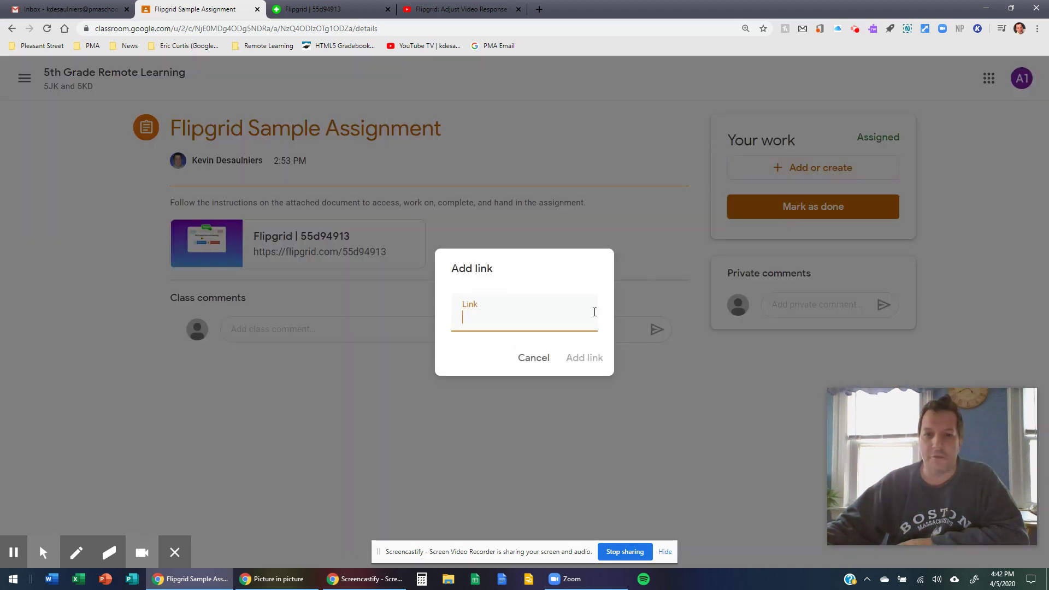
pyautogui.rightClick(479, 322)
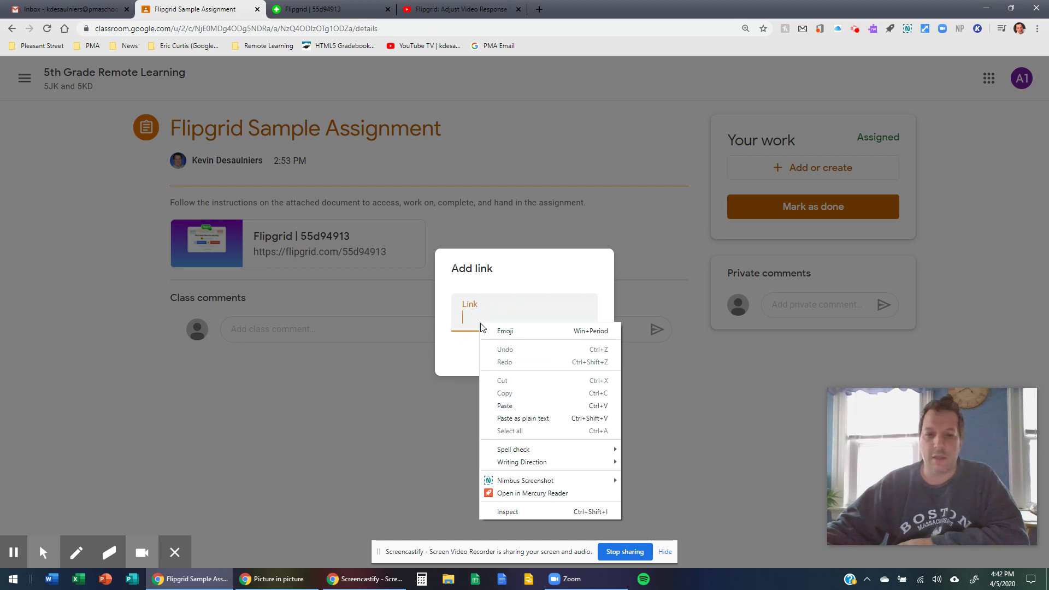
pyautogui.click(504, 406)
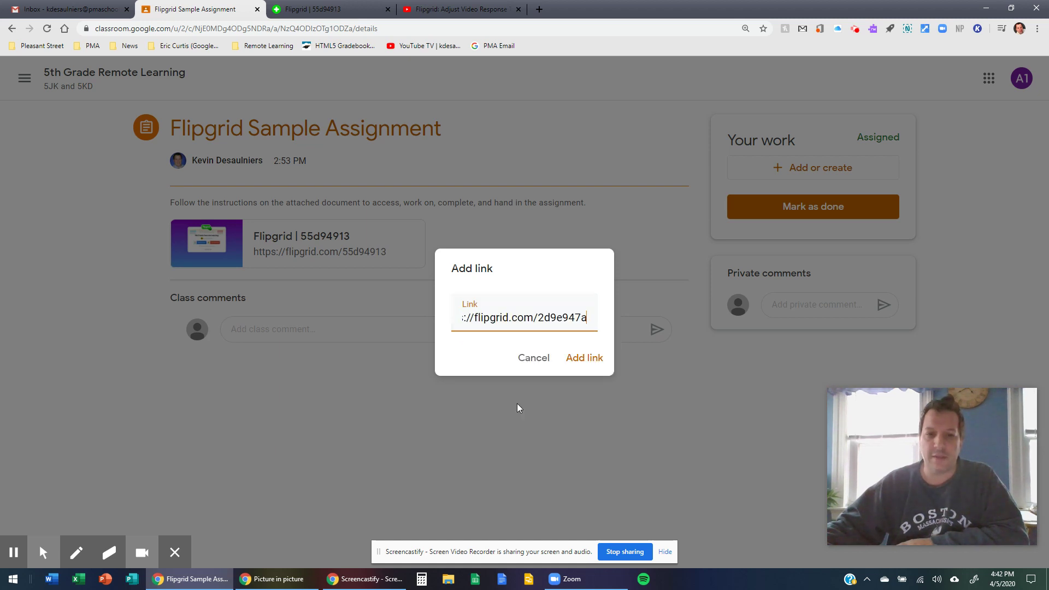
pyautogui.click(584, 360)
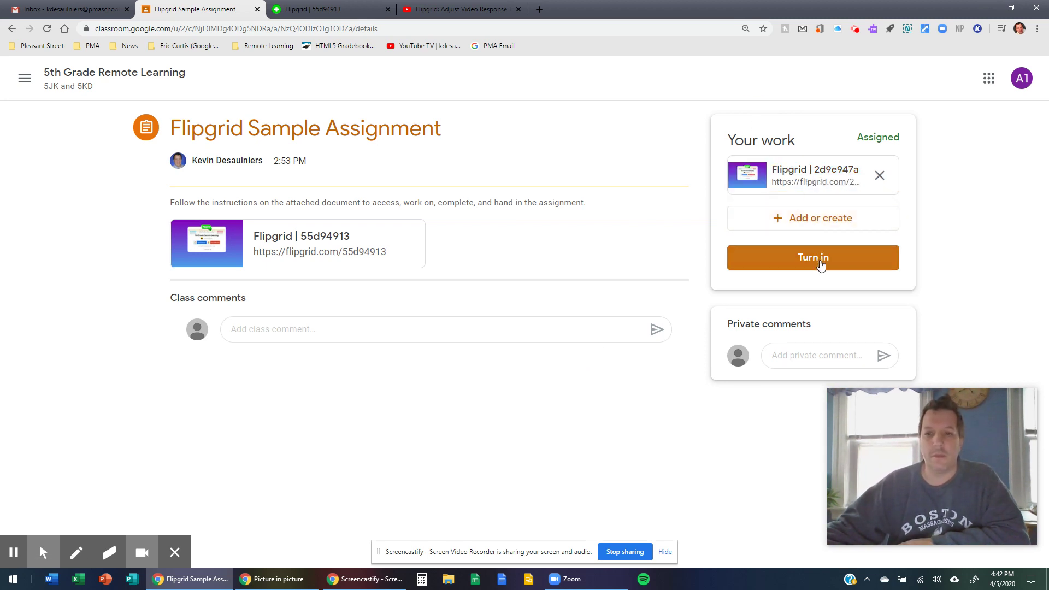
pyautogui.click(818, 261)
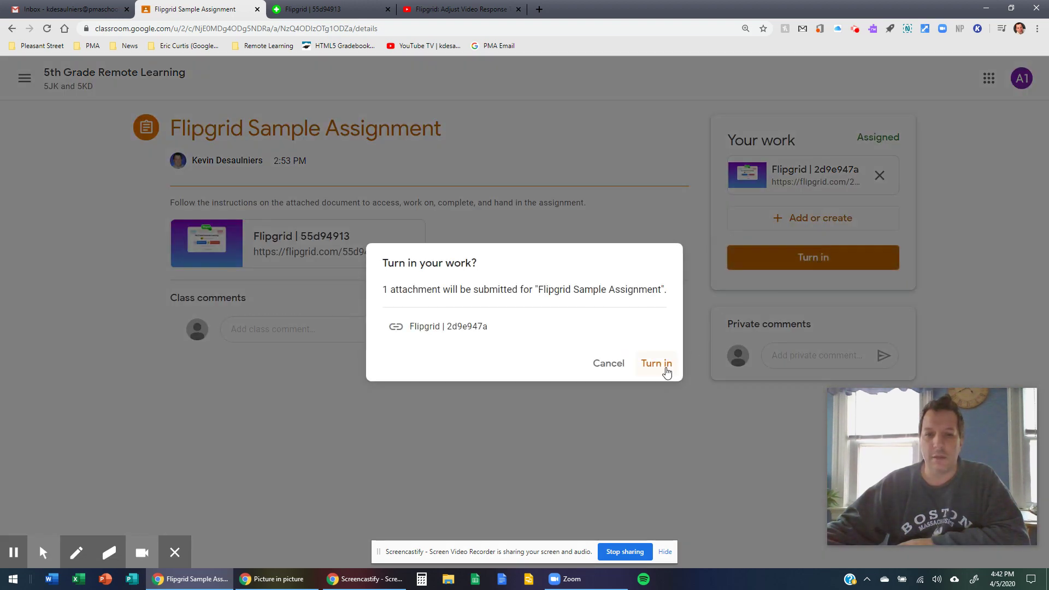
pyautogui.click(665, 366)
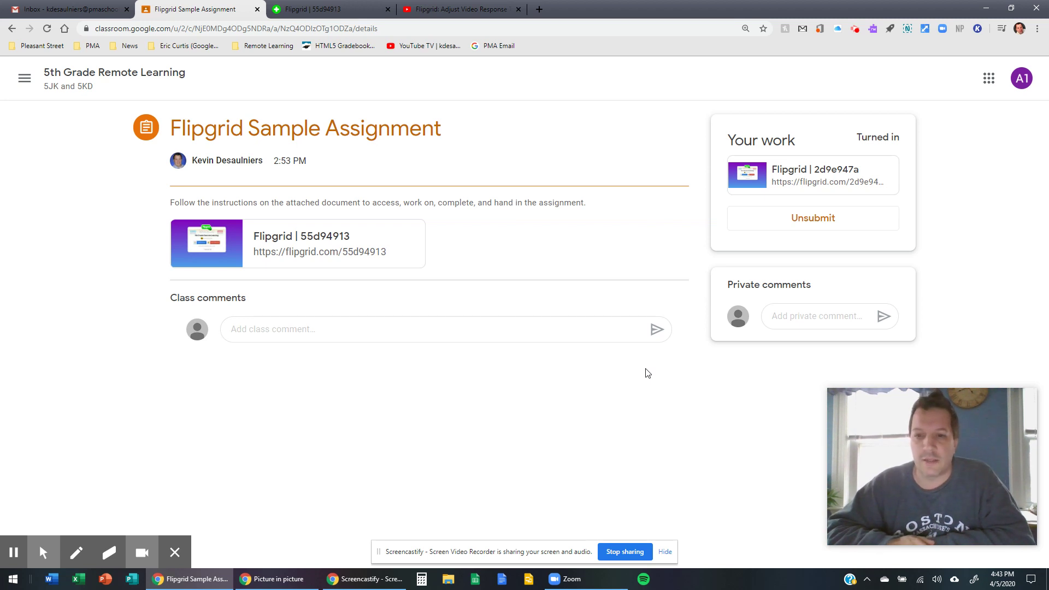
# Open the Screencastify recording controls from the Chrome toolbar to end the recording.
pyautogui.click(855, 29)
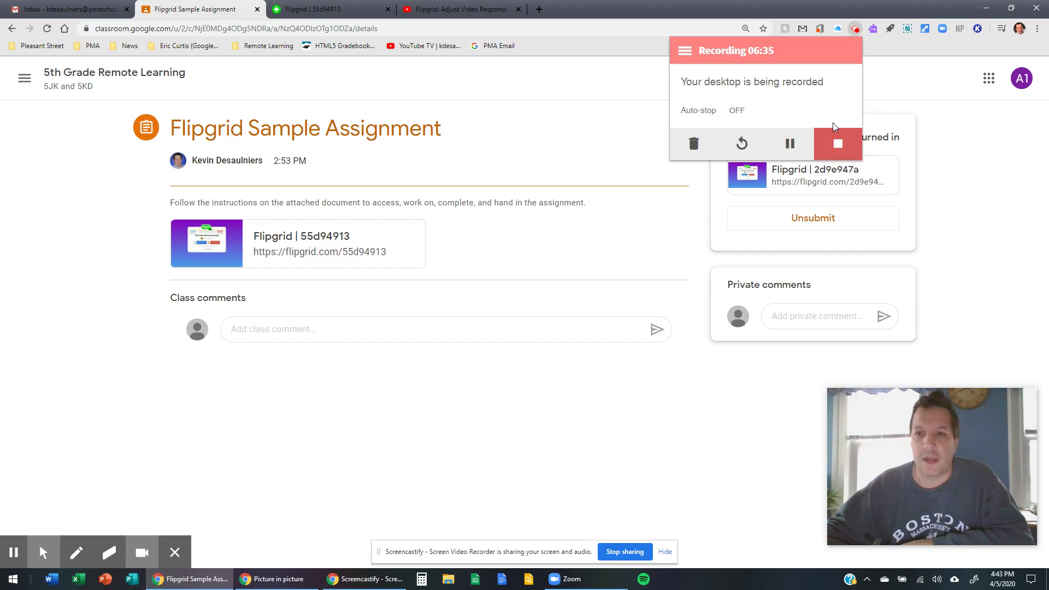